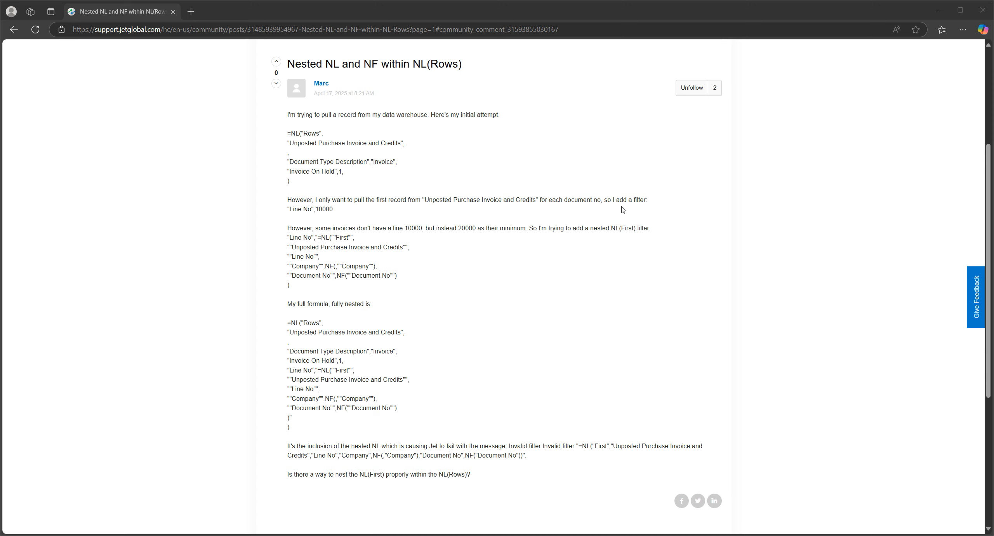
Step: Read the forum question about nesting NL(First) within NL(Rows), highlighting the Line No filter of 10000 and the mention of the data warehouse
left_click_drag(336, 210, 287, 59)
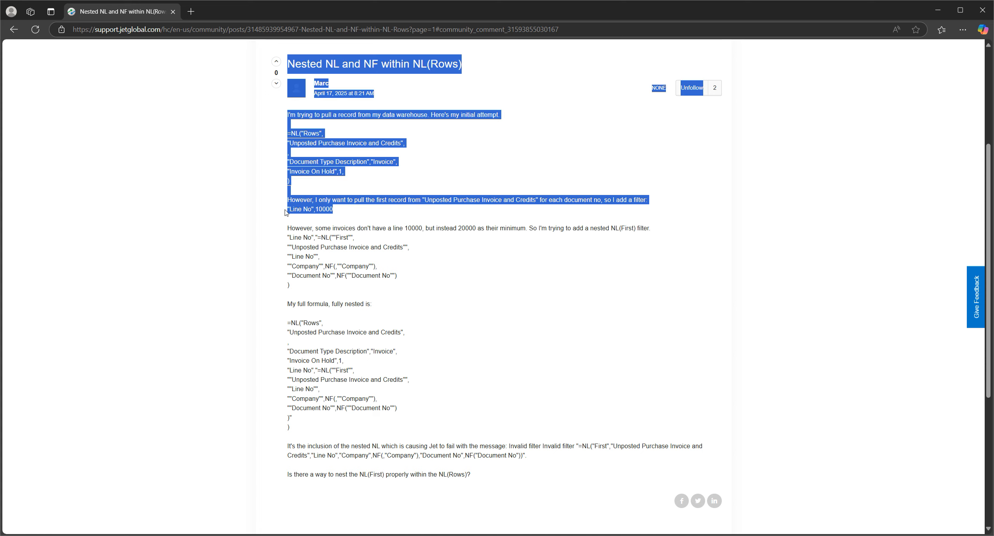
left_click(361, 211)
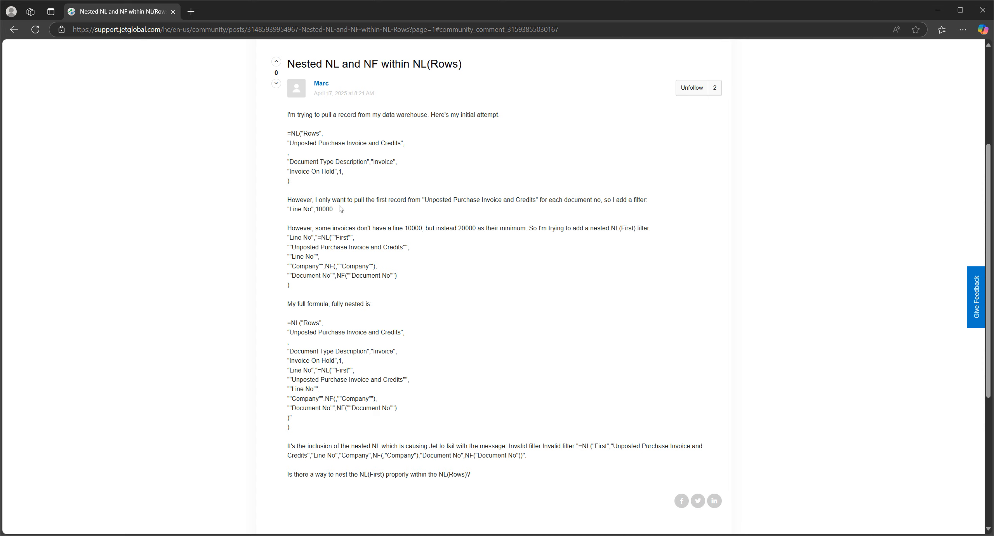
left_click_drag(336, 209, 309, 210)
left_click(452, 236)
left_click_drag(382, 117, 428, 116)
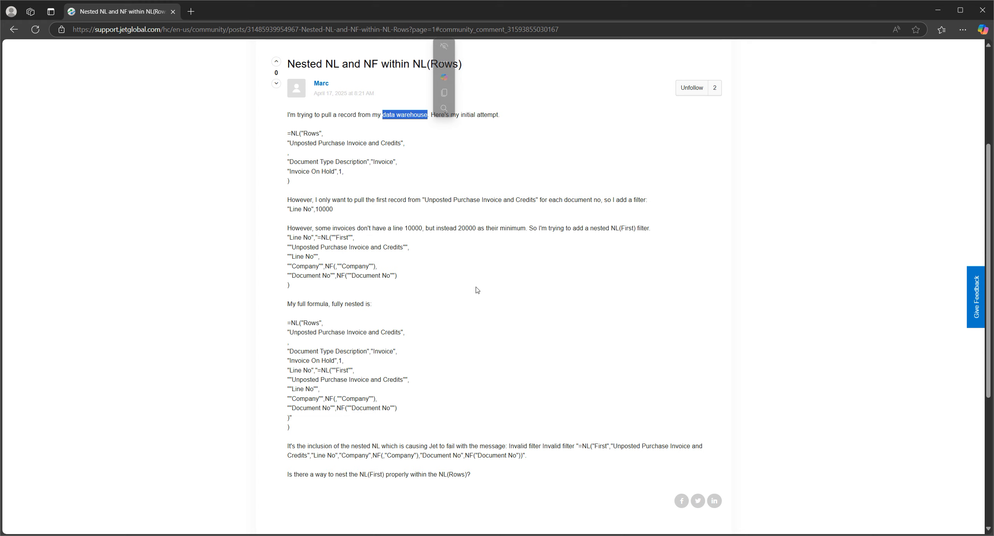
left_click(475, 310)
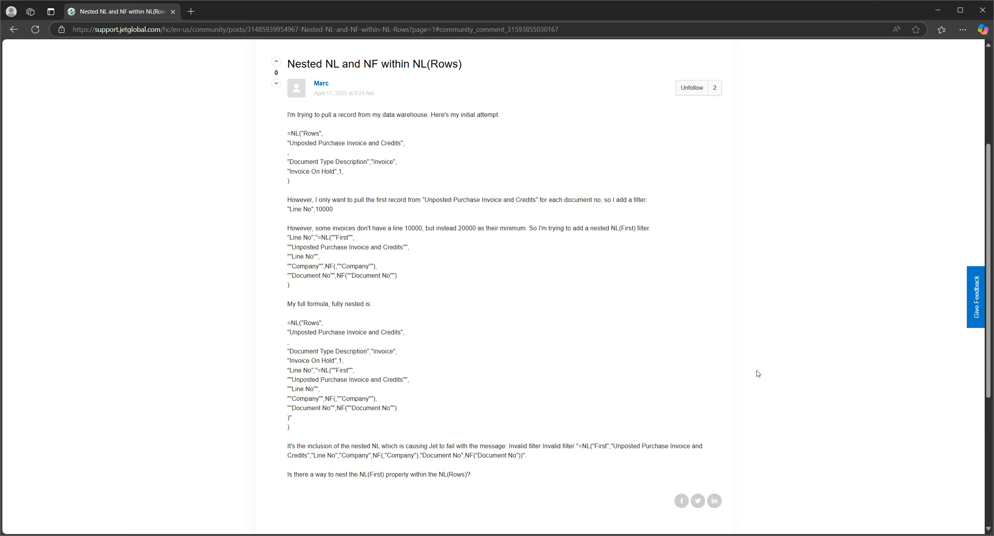
Step: Switch to the Excel workbook, review the NL(Rows) function in D6, and test-run the report before returning to design mode
left_click(936, 19)
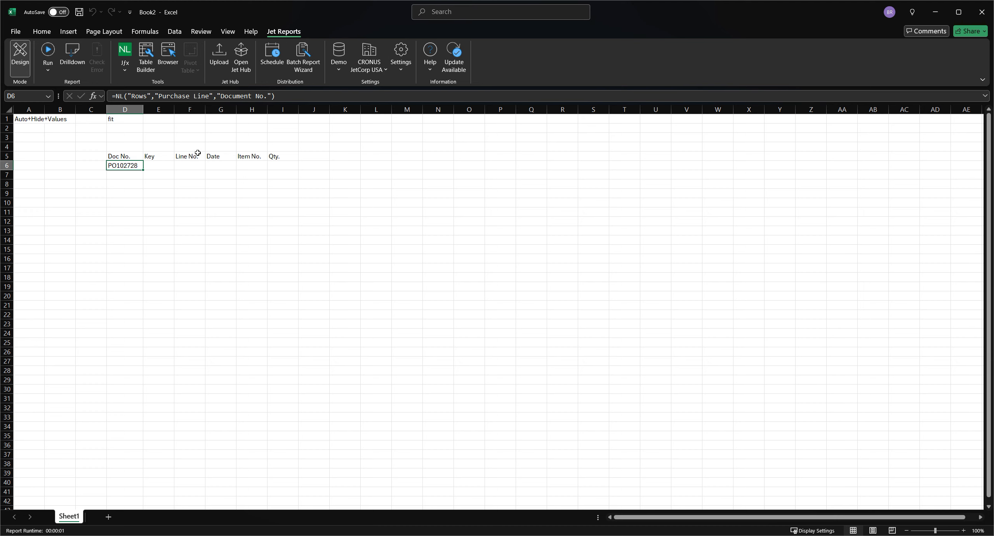
left_click(133, 58)
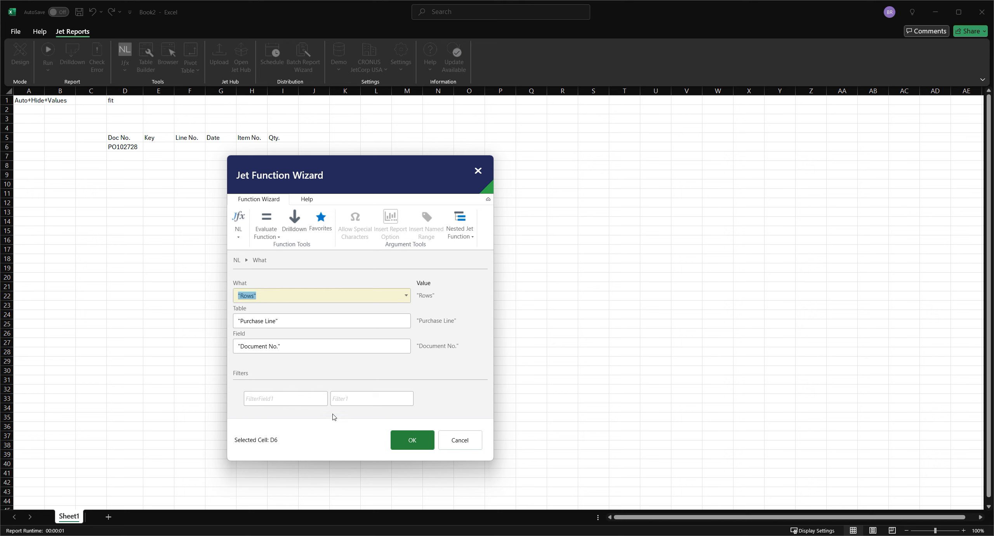
left_click(402, 441)
left_click(48, 50)
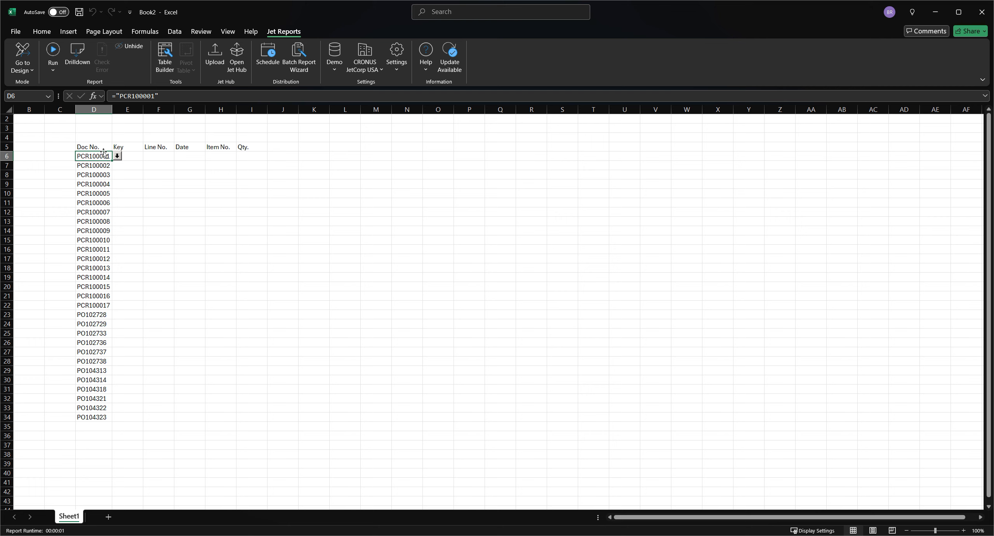
left_click(23, 52)
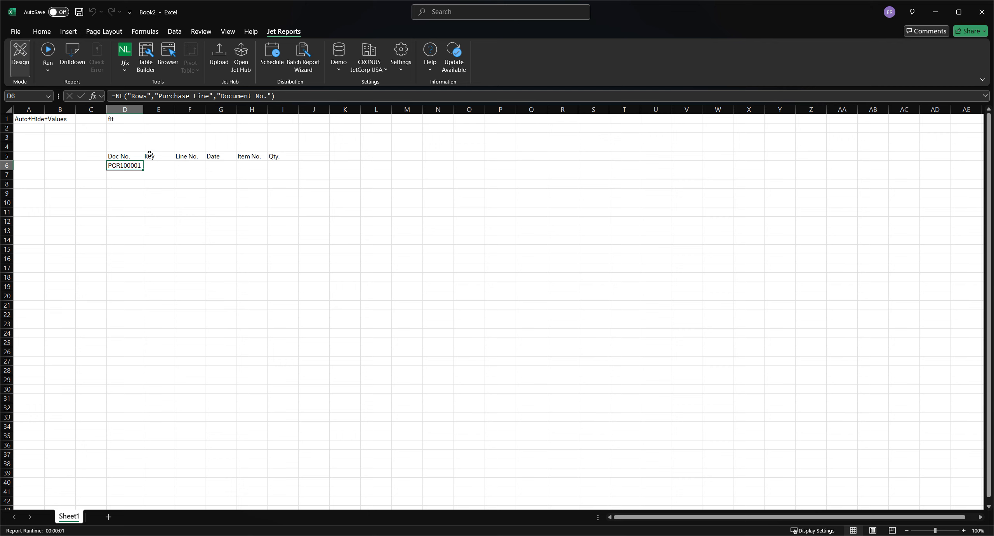
Step: Start an NL function in cell E6 that returns First from the Purchase Line table
left_click(156, 165)
left_click(123, 74)
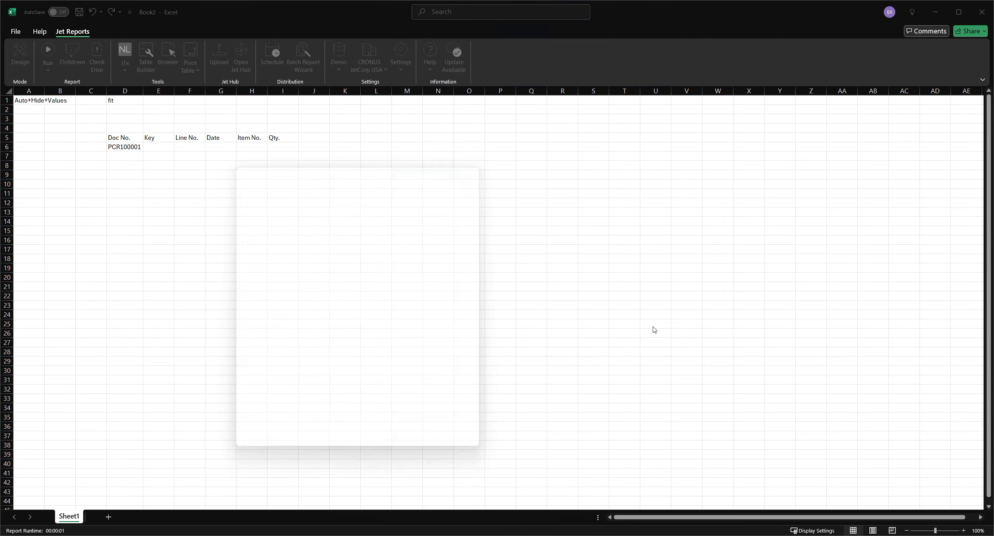
left_click(409, 299)
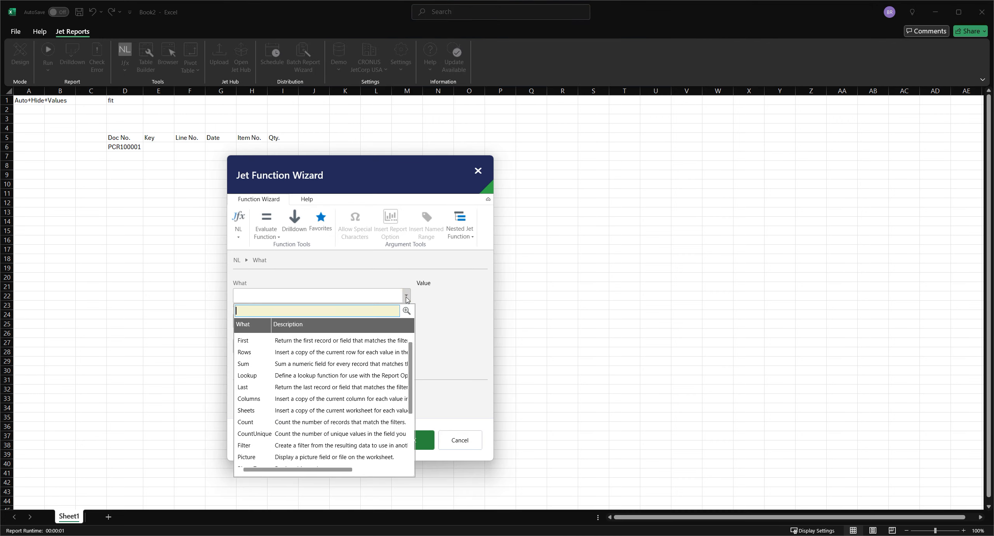
left_click(355, 338)
left_click(405, 321)
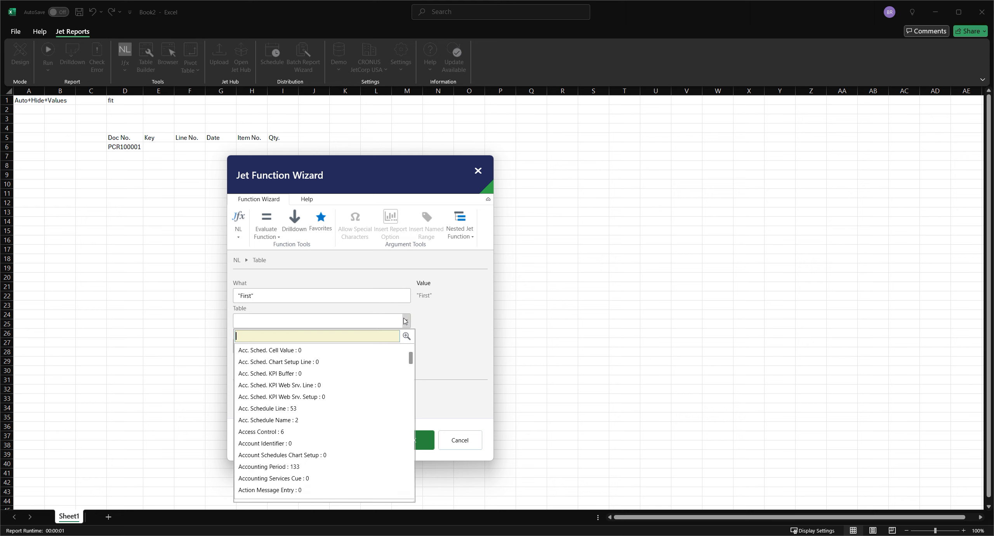
type("pu")
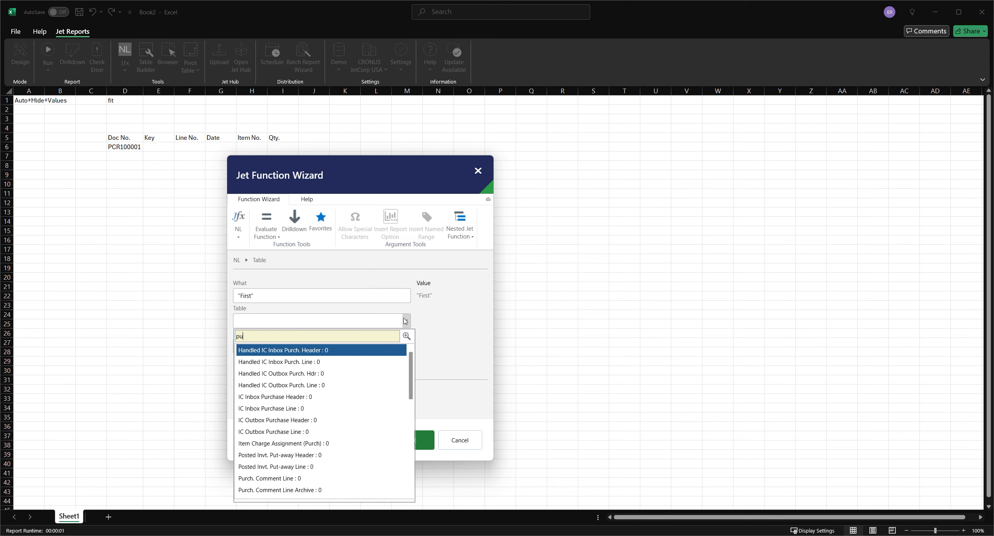
type("rchase lin")
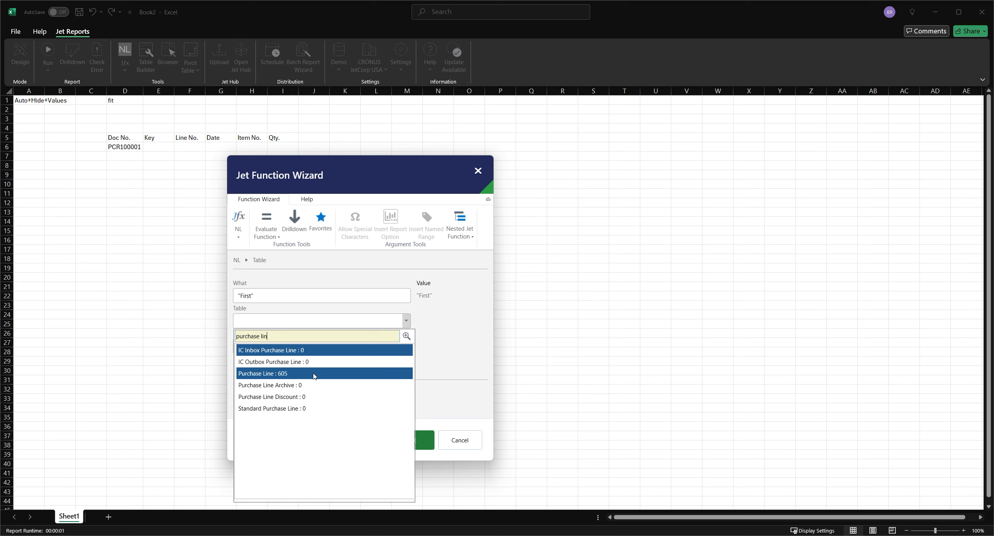
left_click(313, 374)
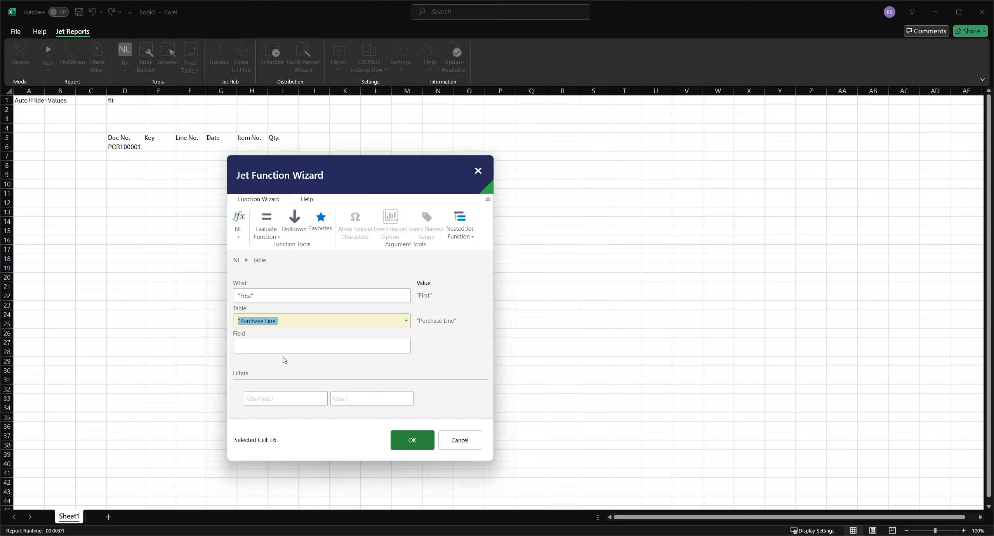
Step: Filter the NL function by Document No. using the column-absolute cell reference $D6
left_click(278, 399)
left_click(323, 400)
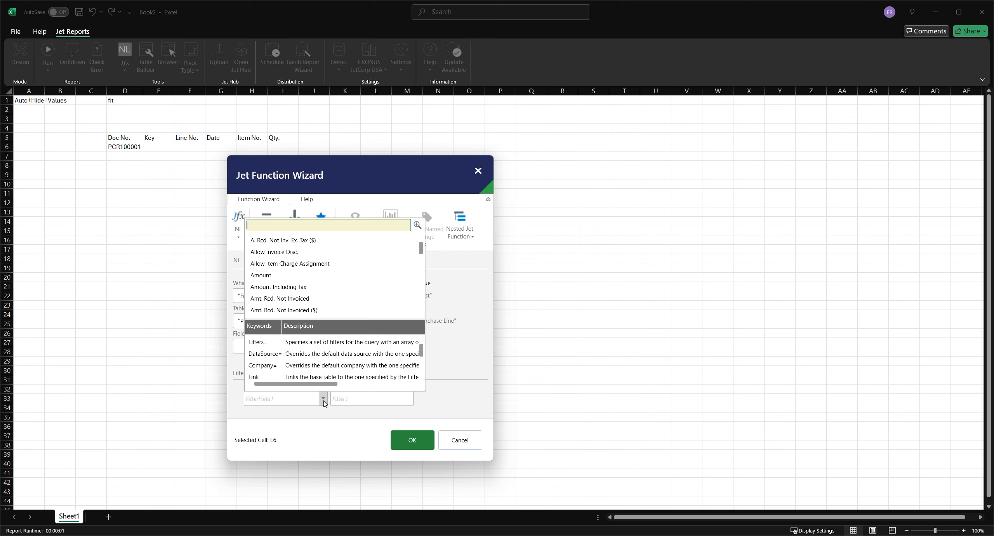
type("doc")
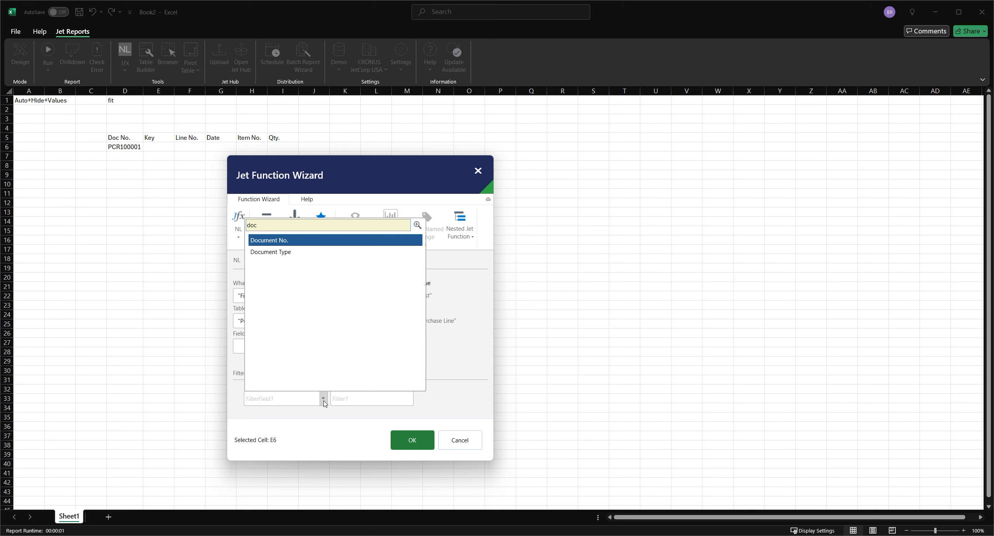
key("Return")
left_click(123, 146)
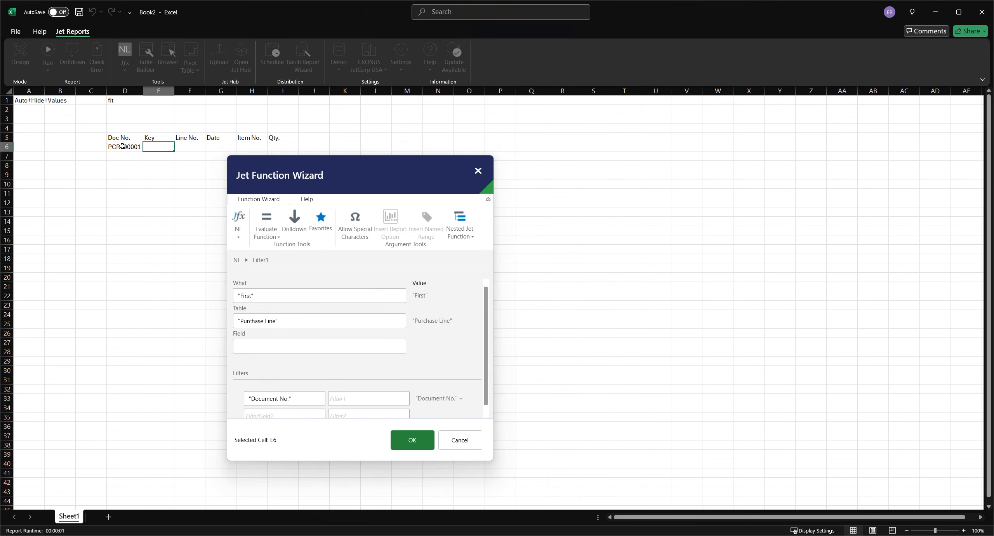
left_click(122, 147)
key("F4")
key("F4")
key("F4")
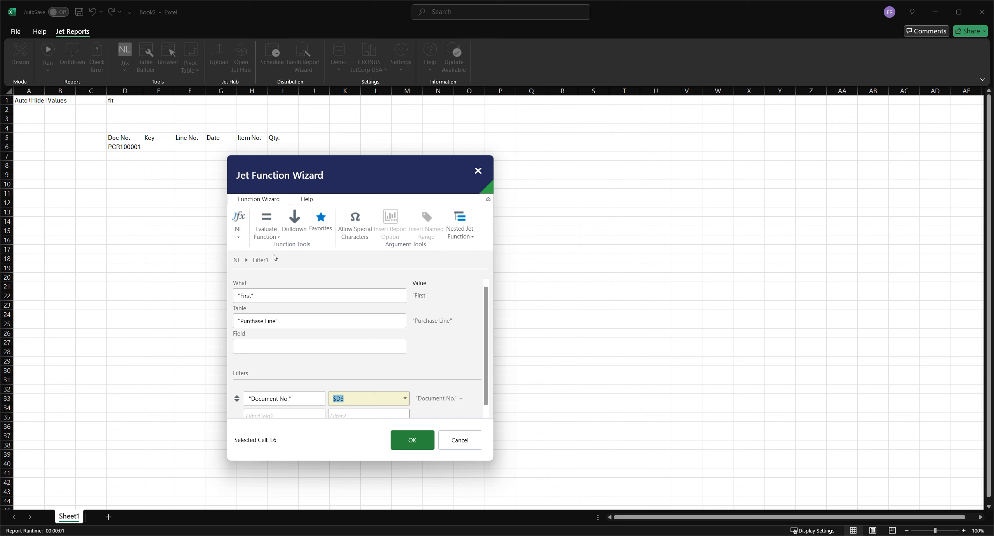
Step: Add a second filter on Line No. with the wildcard * as its value
scroll(308, 403, "down", 1)
left_click(309, 407)
left_click(321, 410)
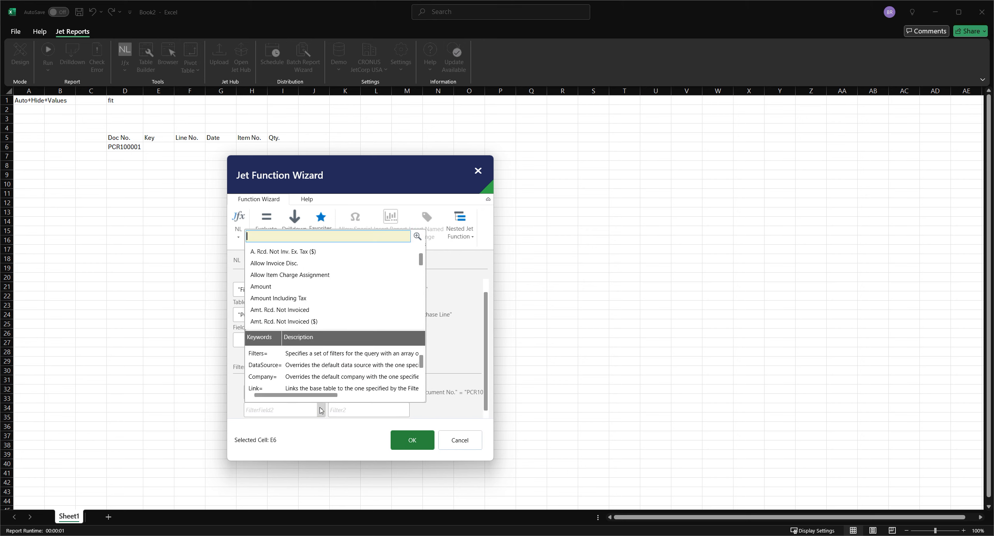
type("line")
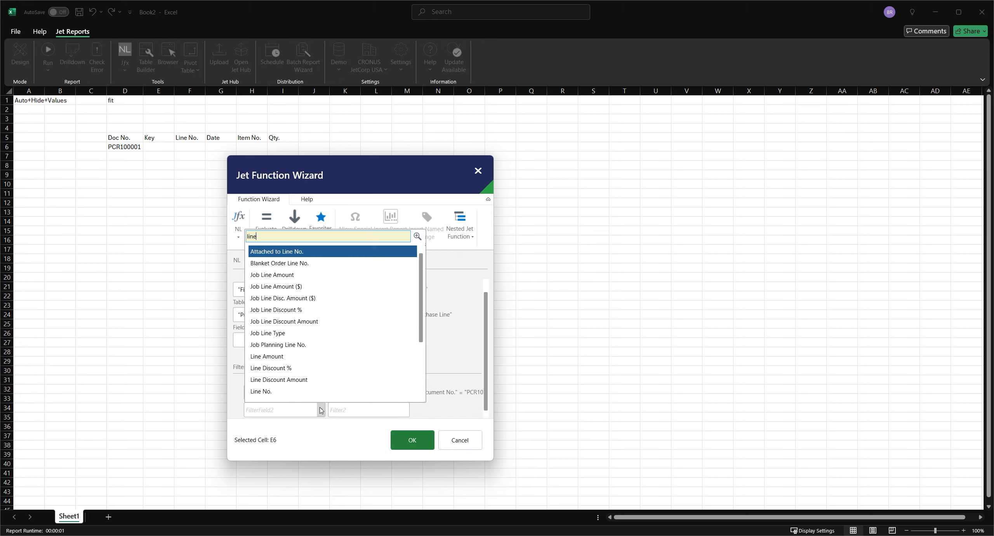
left_click(298, 392)
left_click(349, 413)
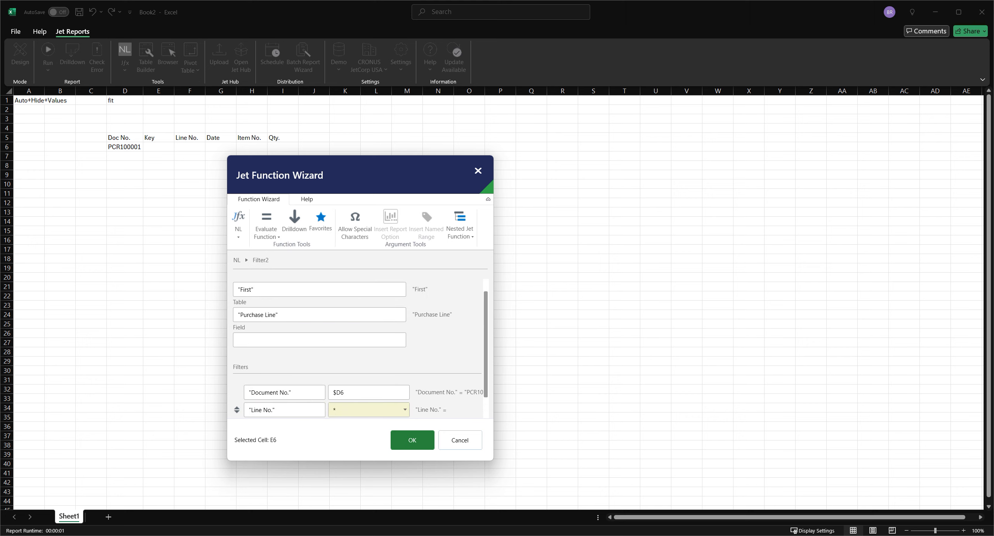
type("*")
key("Tab")
Step: Set the Line No. filter to sort ascending as +Line No. and insert the finished NL function into E6
left_click(289, 393)
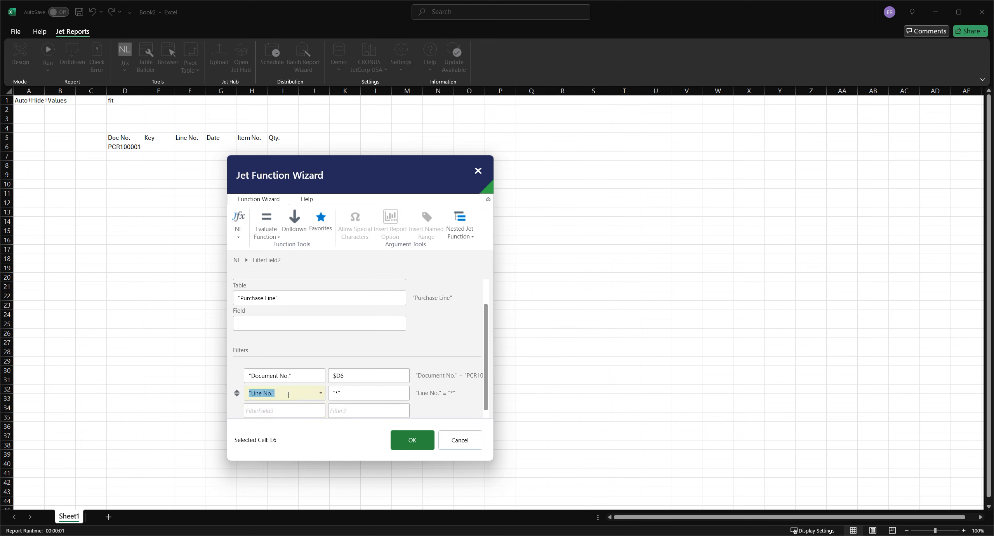
left_click(238, 394)
left_click(238, 394)
left_click(237, 395)
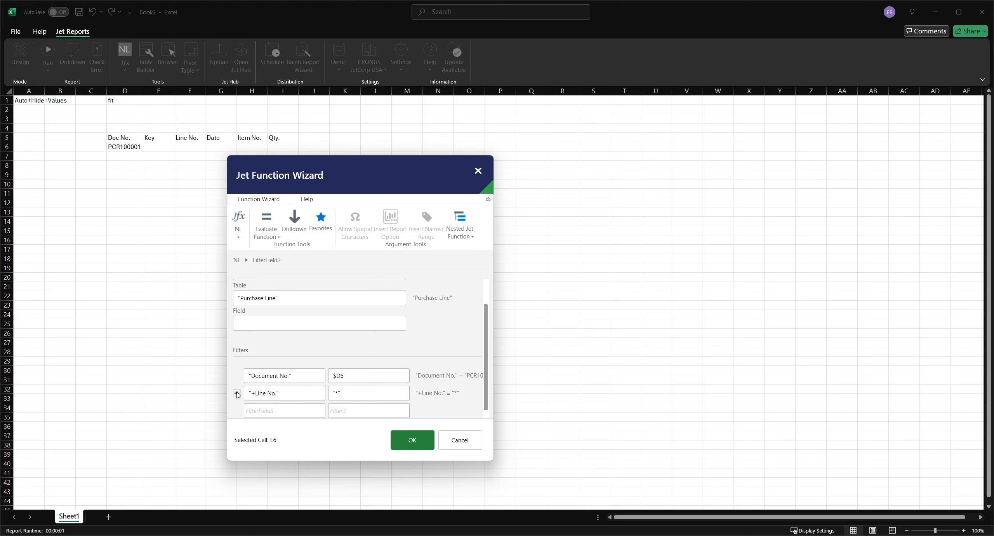
scroll(393, 369, "up", 1)
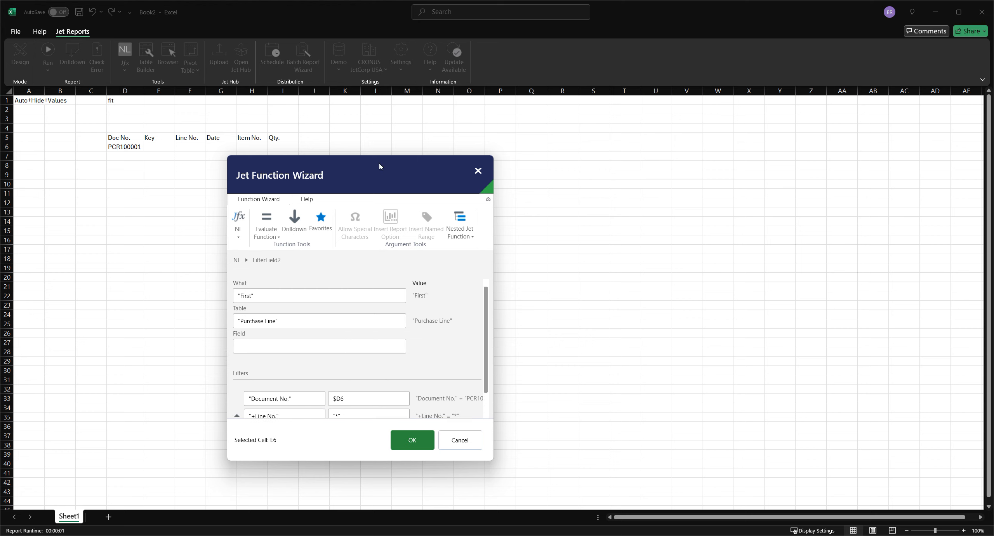
left_click_drag(381, 156, 381, 79)
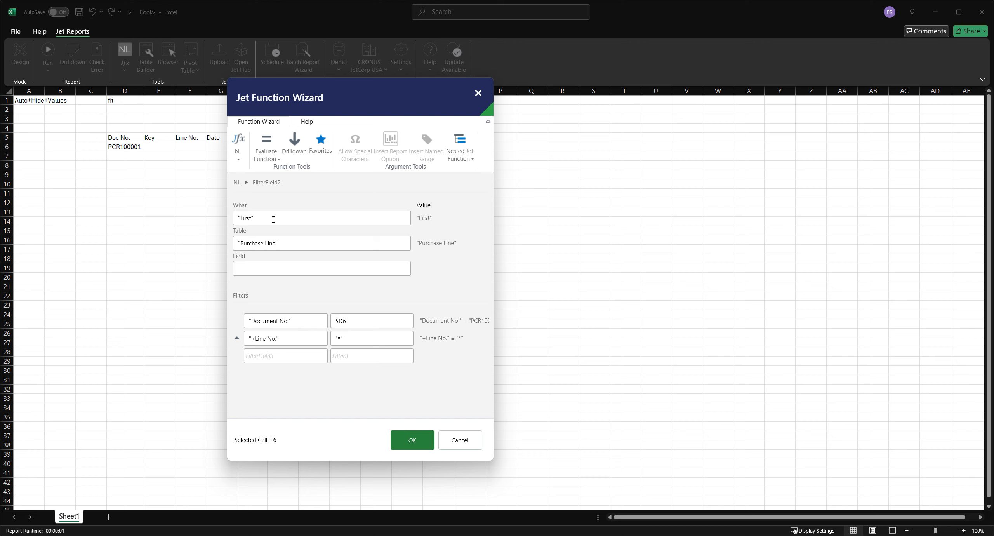
left_click(411, 439)
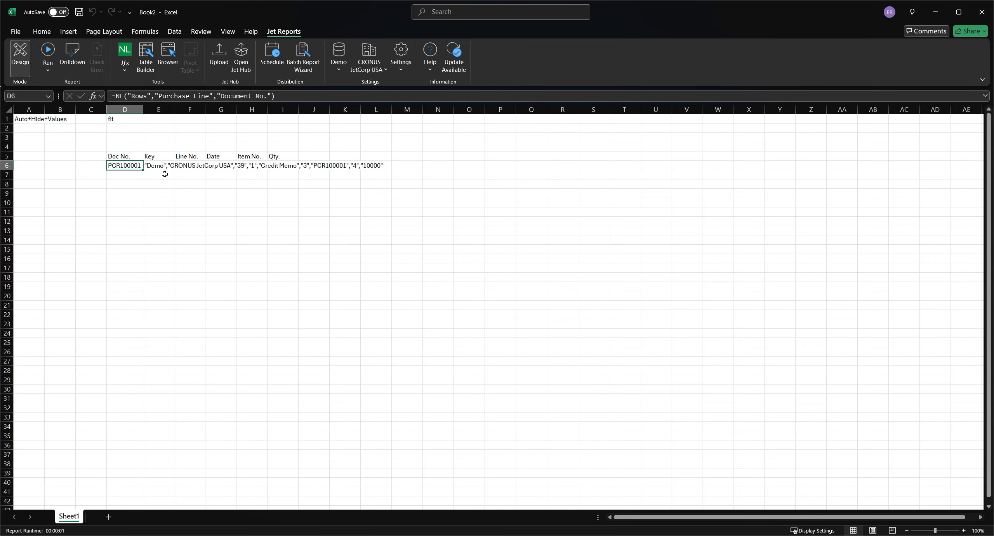
Step: Run the report to check the record keys for each document and return to design mode
left_click(48, 52)
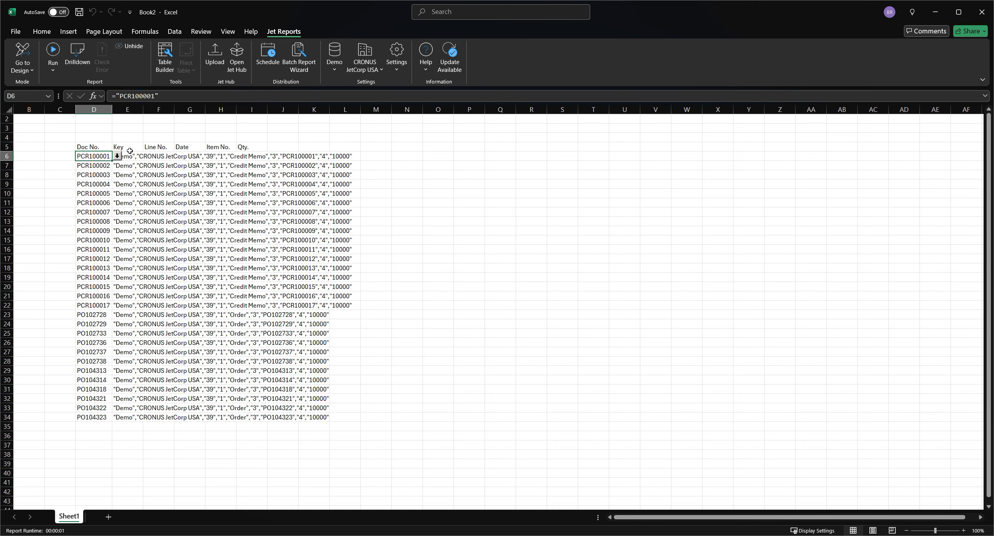
left_click(22, 54)
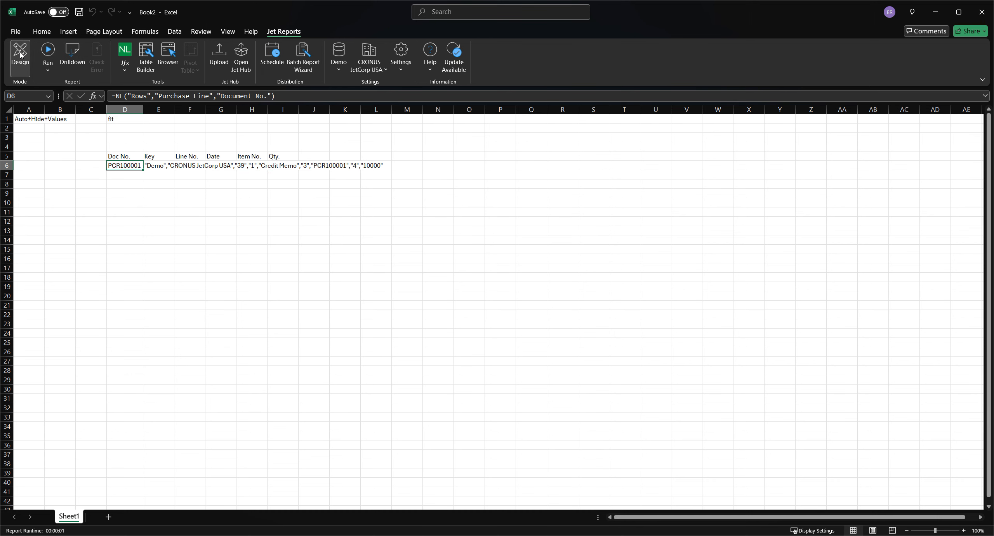
Step: Start an NF function in cell F6 with its key set to $E6
left_click(189, 166)
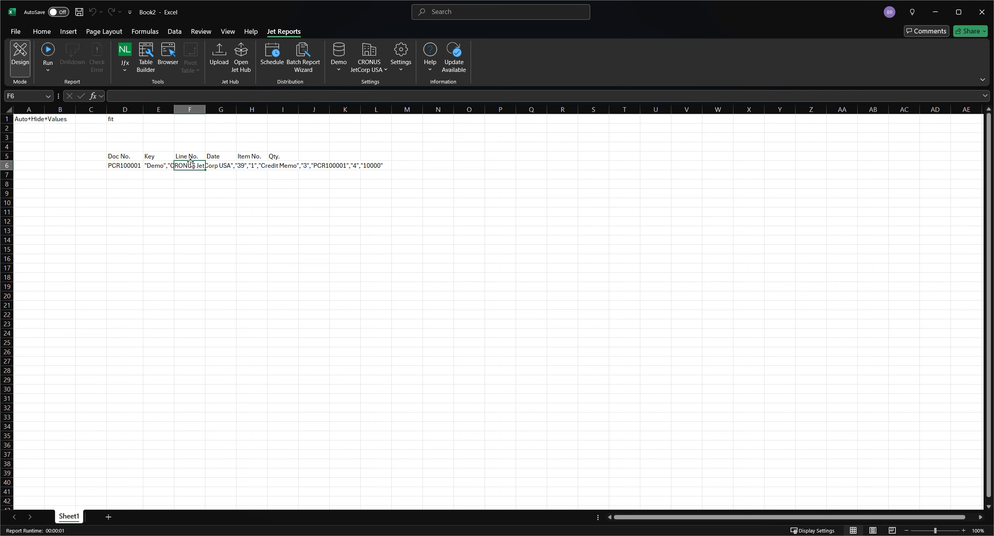
left_click(126, 72)
left_click(132, 99)
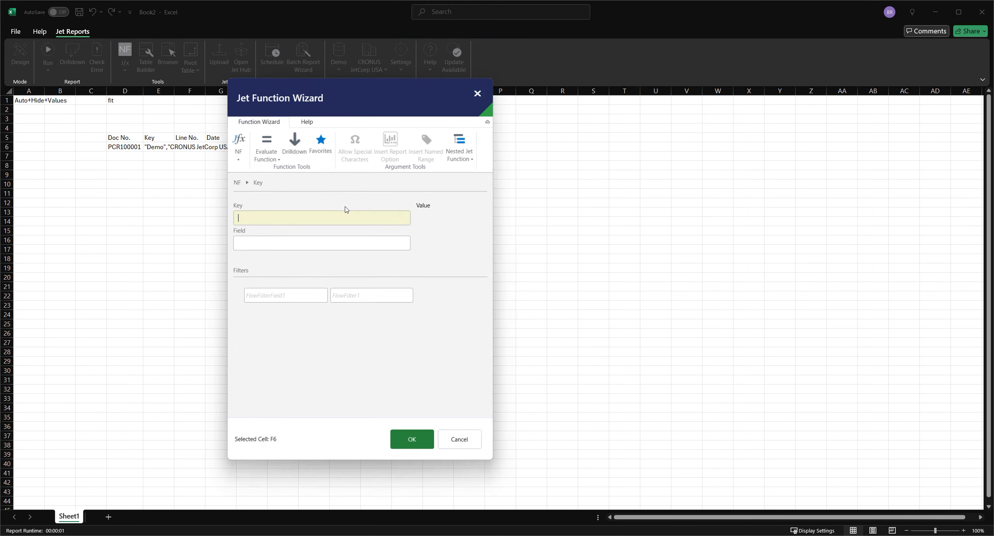
left_click(169, 152)
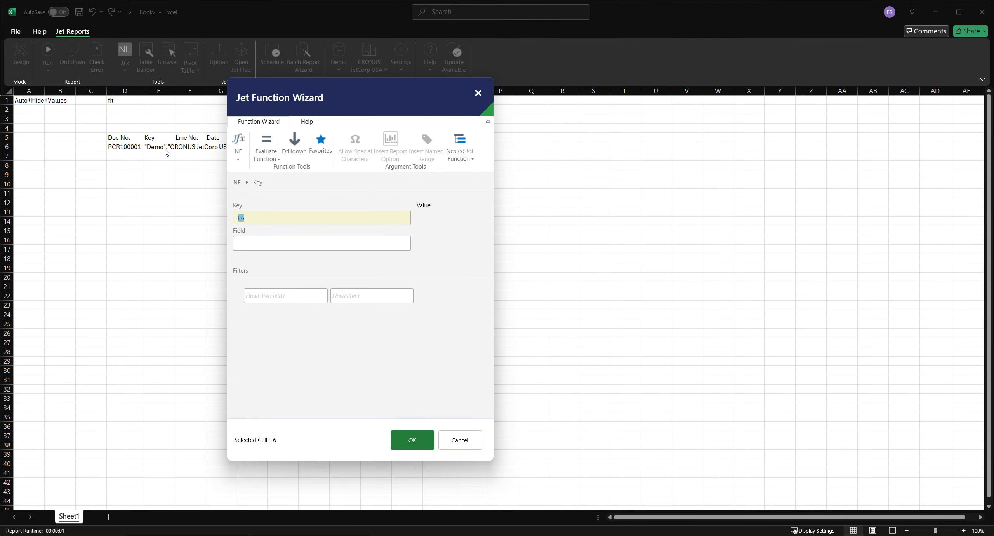
Step: Set the NF function's field to Line No. and insert the function into F6
left_click(394, 246)
left_click(407, 242)
type("line")
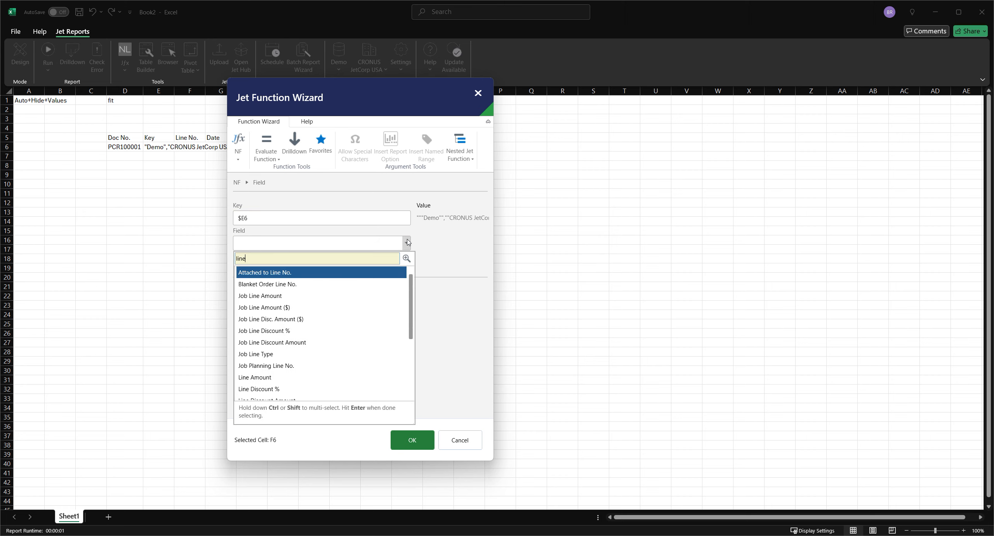
type(" no")
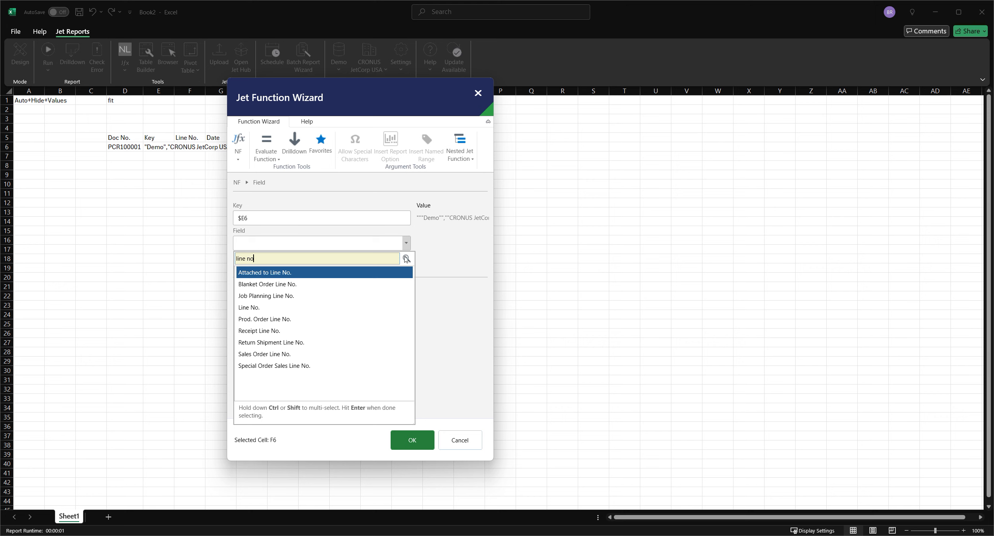
left_click(249, 308)
key("Return")
left_click(412, 440)
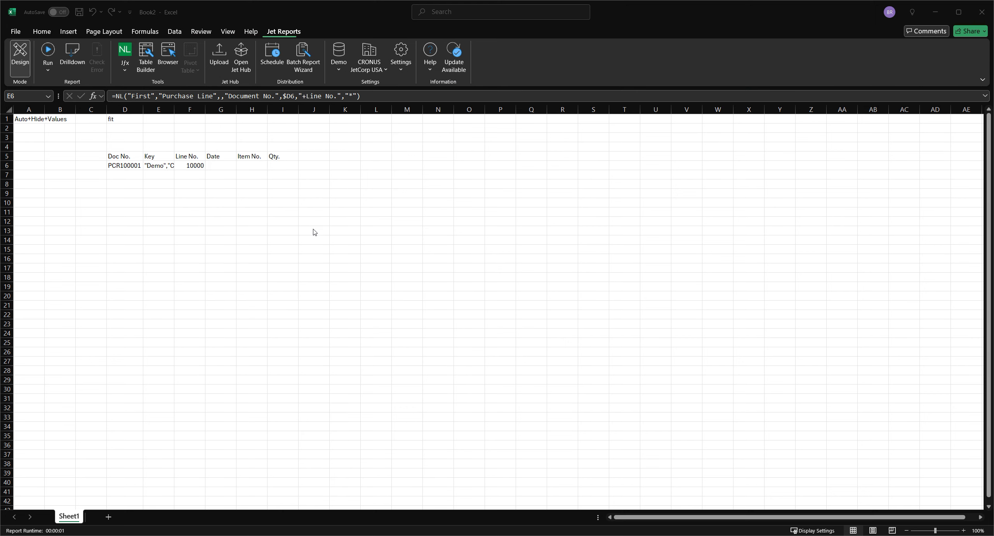
Step: Copy the Line No. NF function from F6 across the Date, Item No. and Qty. cells through I6
left_click(222, 165)
left_click(197, 165)
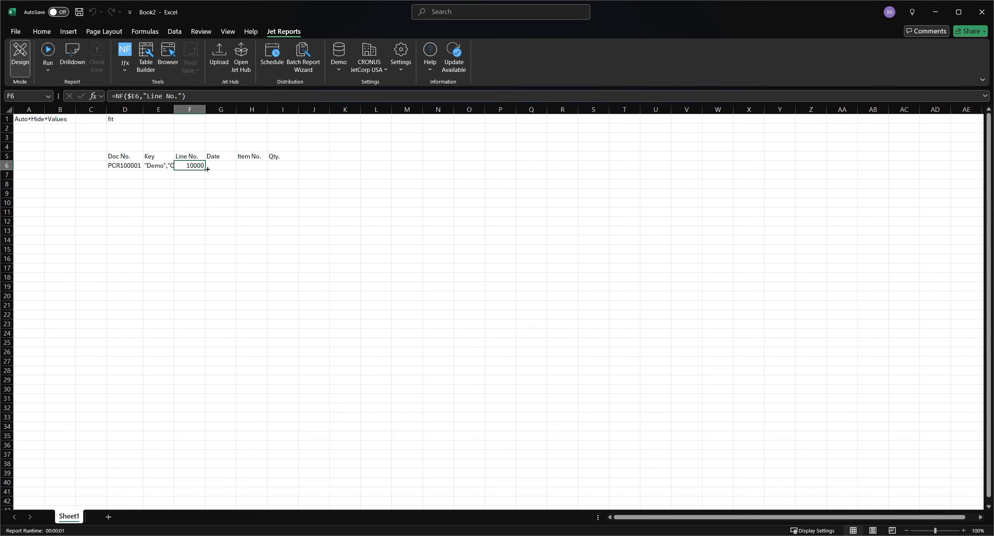
left_click_drag(206, 171, 297, 171)
Step: Try to change the field in G6's NF function to "posting date" directly in the formula
left_click(224, 166)
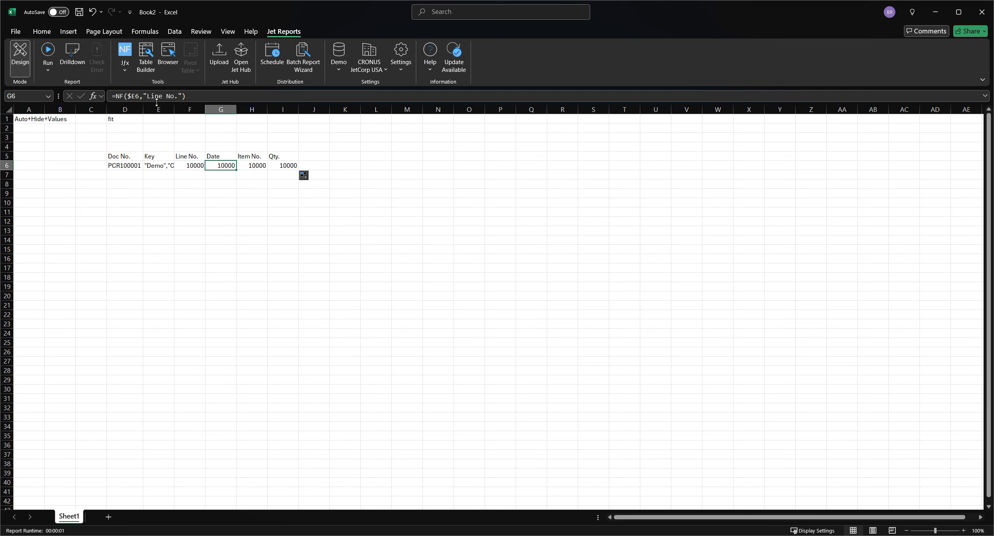
left_click_drag(180, 95, 147, 96)
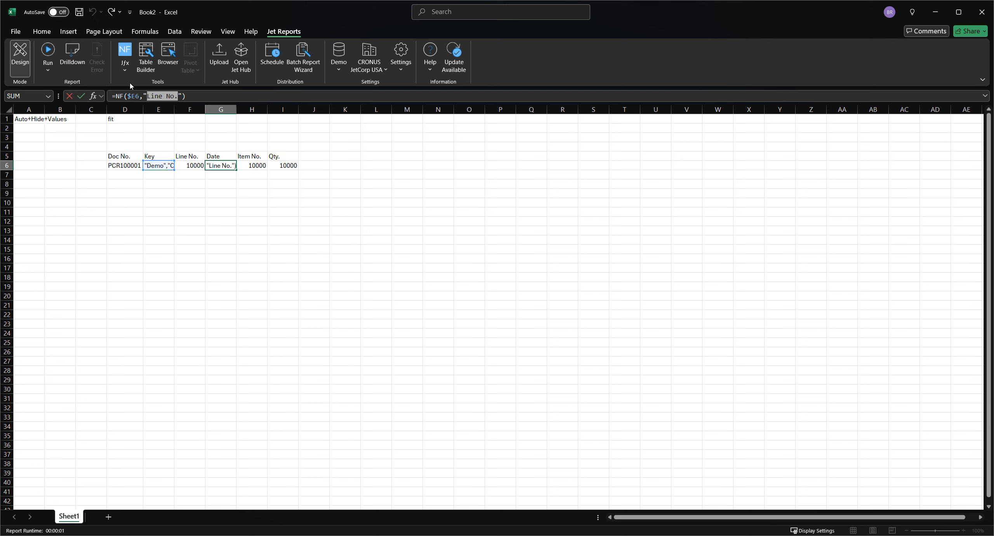
type("Posting Date")
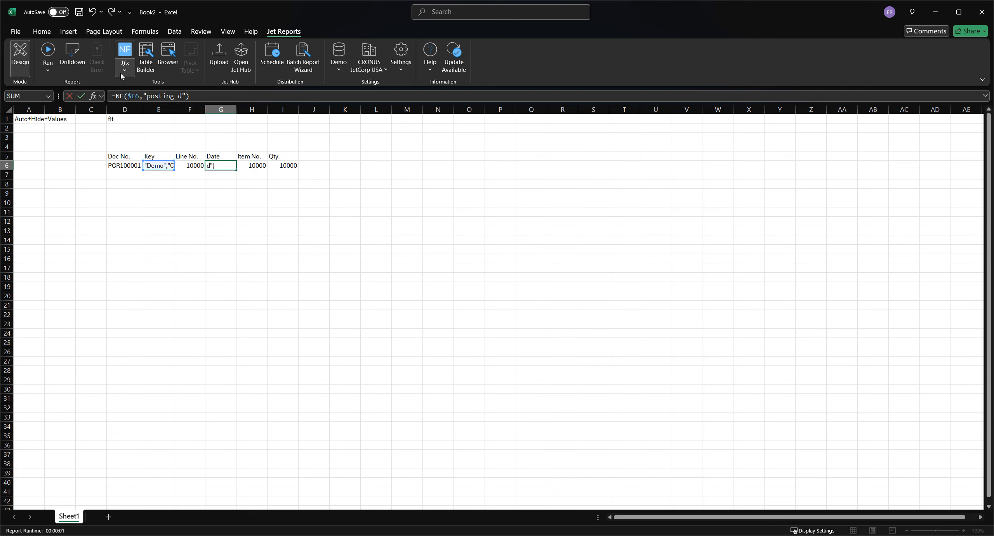
key("Tab")
Step: Reopen G6's NF function in the Jet Function Wizard and set its field to Order Date
left_click(229, 165)
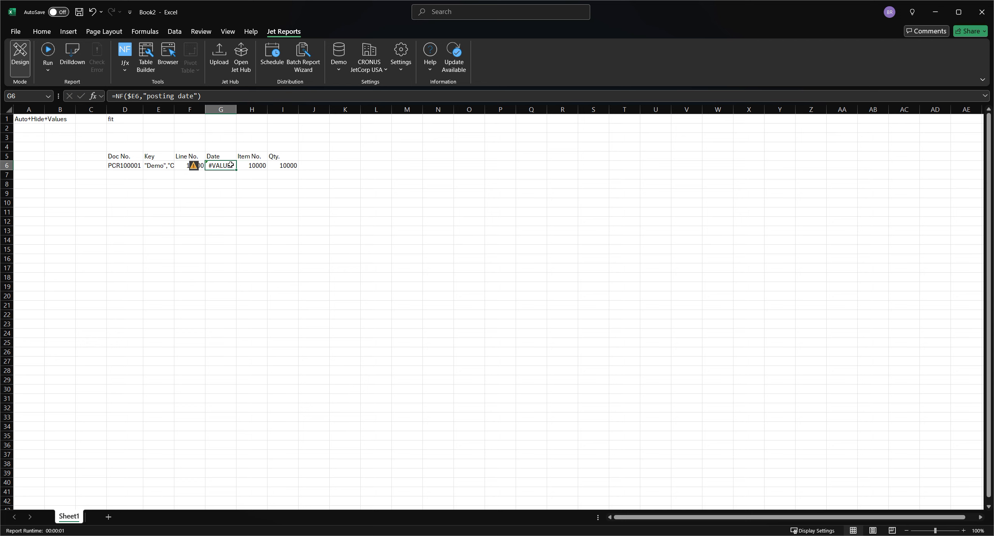
left_click(124, 51)
left_click(364, 243)
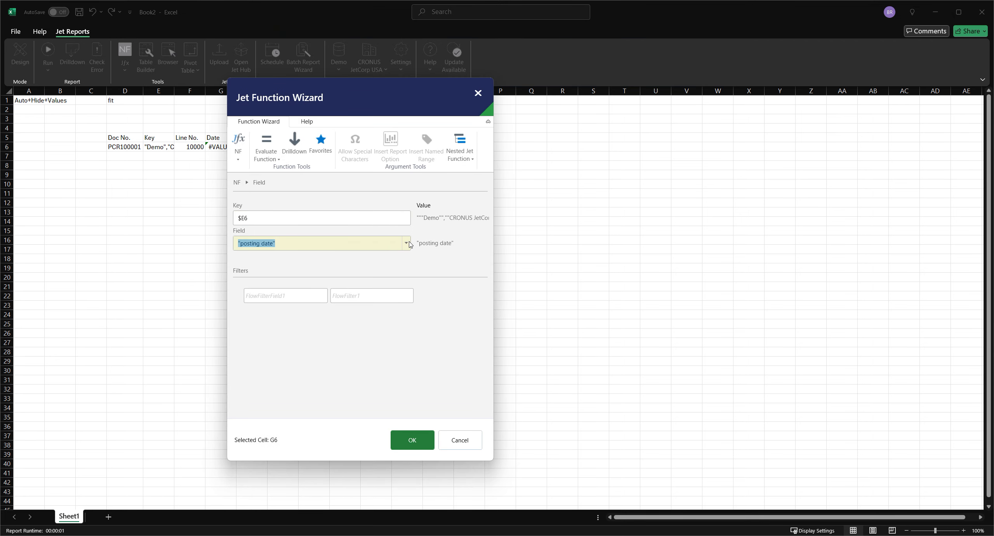
left_click(406, 242)
left_click(252, 307)
key("Return")
left_click(412, 440)
Step: Set the field of the NF function in H6 to No. for the item number
left_click(251, 165)
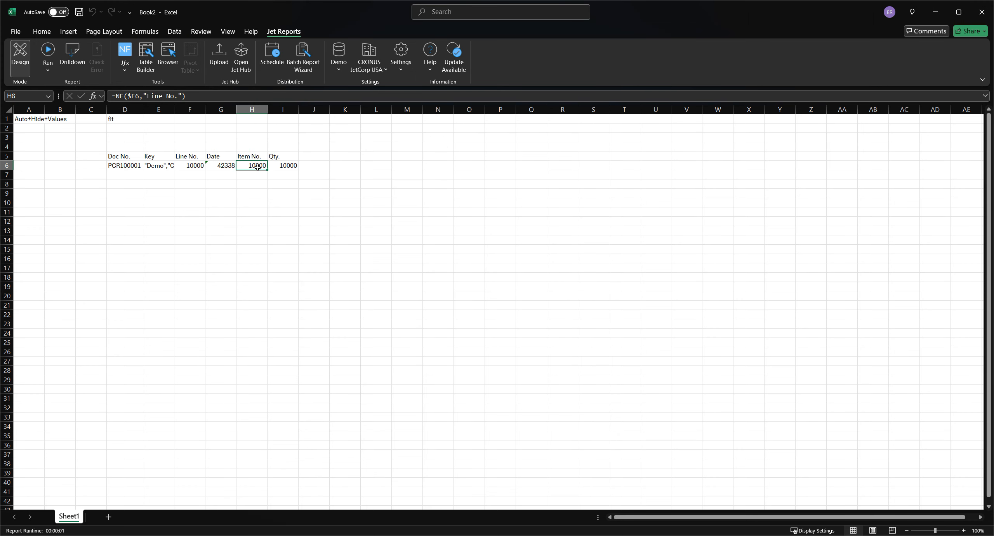
left_click(125, 51)
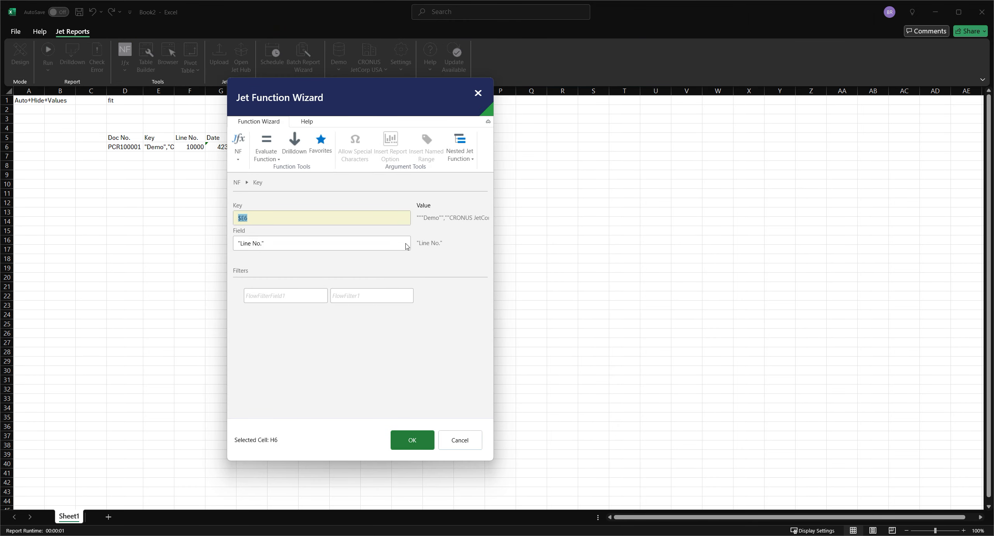
left_click(406, 246)
left_click(406, 244)
type("no.")
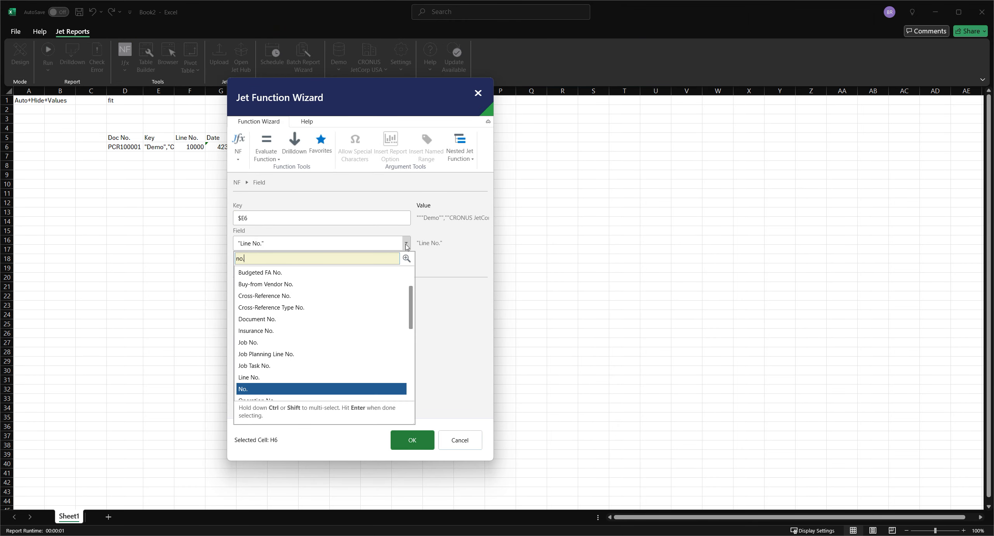
key("Return")
left_click(412, 439)
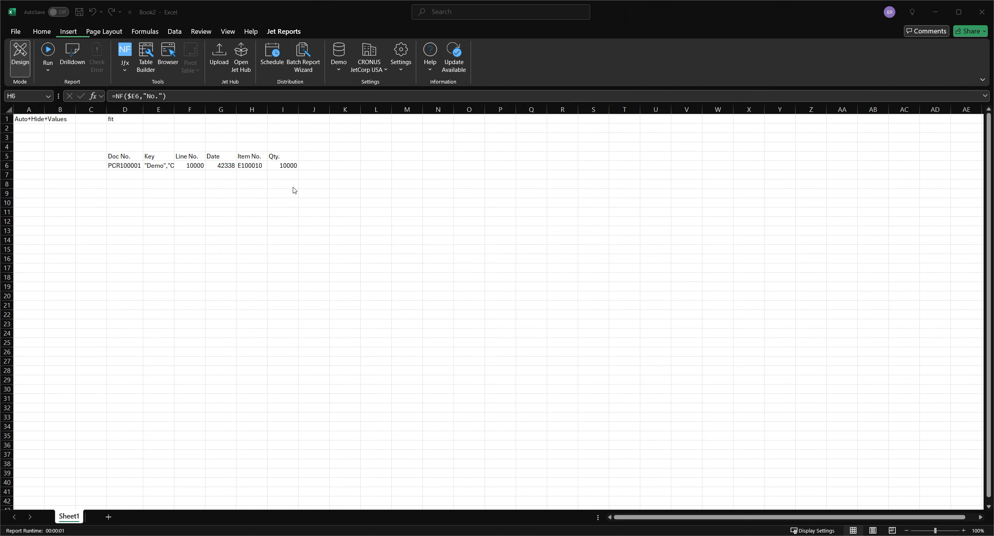
Step: Find the quantity fields for I6's NF function and set its field to Qty. Invoiced (Base)
left_click(287, 165)
left_click(125, 55)
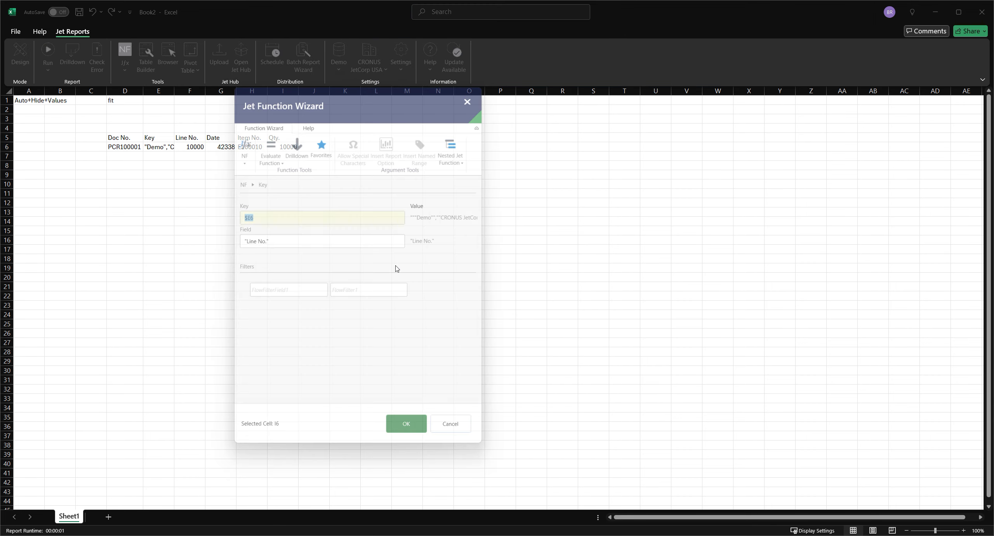
left_click(394, 246)
left_click(405, 244)
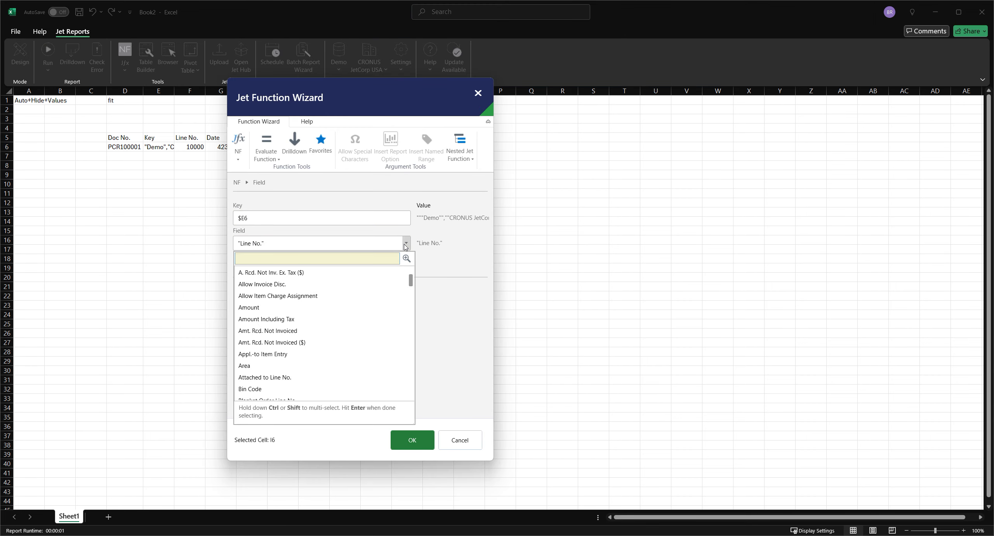
type("qty")
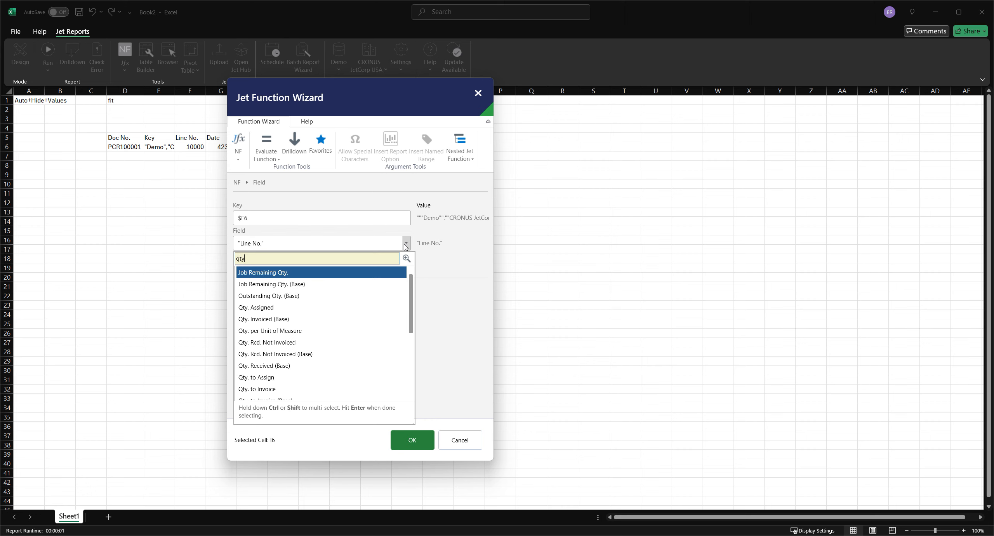
scroll(333, 374, "down", 4)
scroll(333, 375, "up", 4)
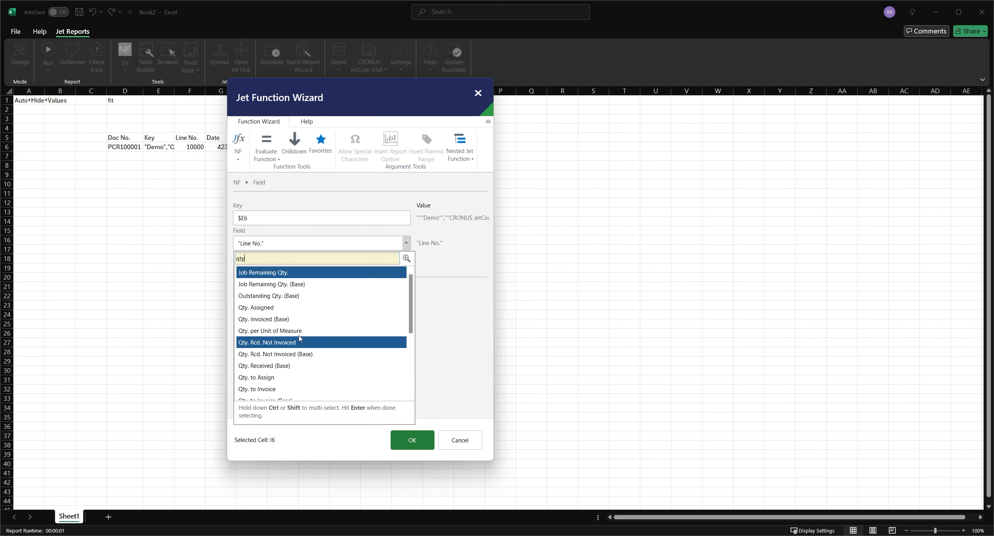
scroll(299, 365, "down", 3)
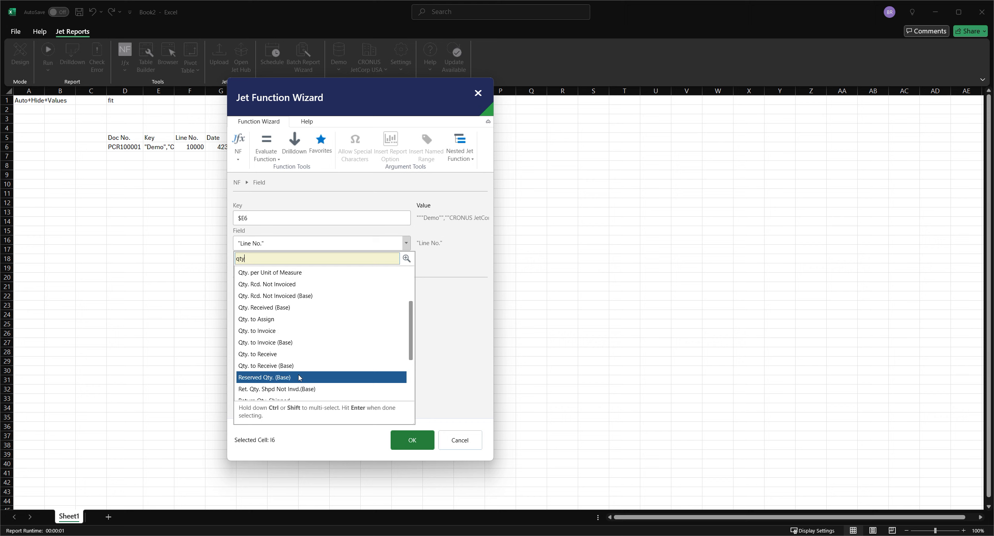
scroll(299, 377, "up", 3)
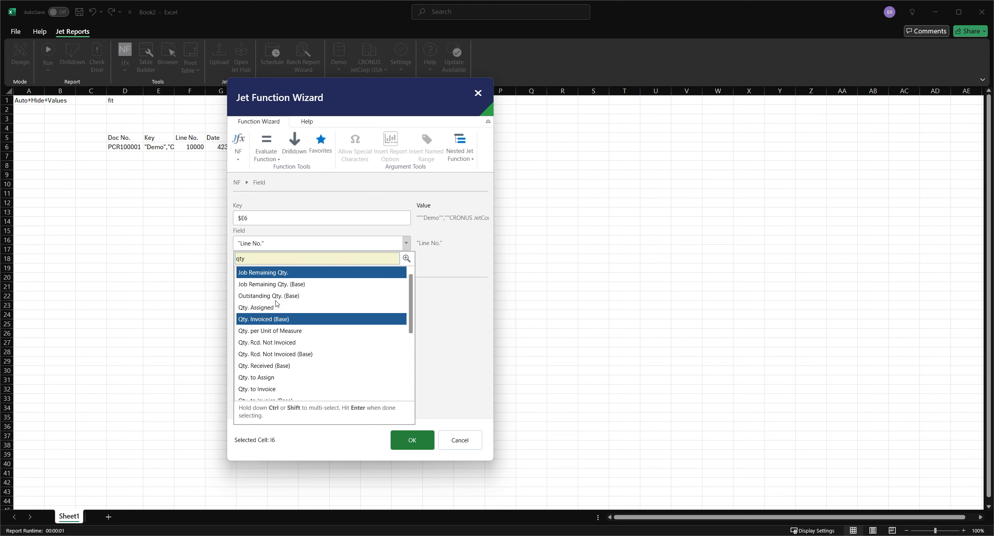
left_click(294, 319)
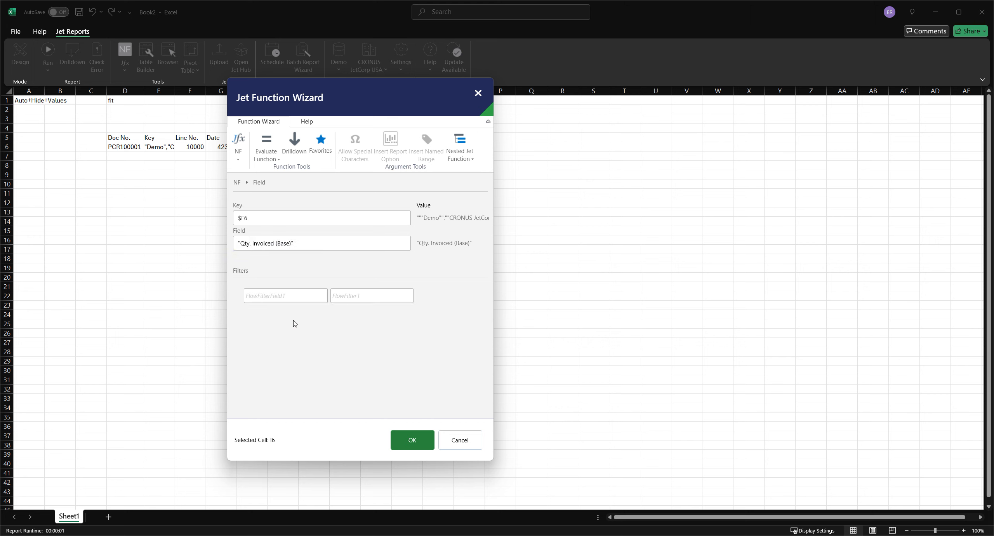
left_click(405, 440)
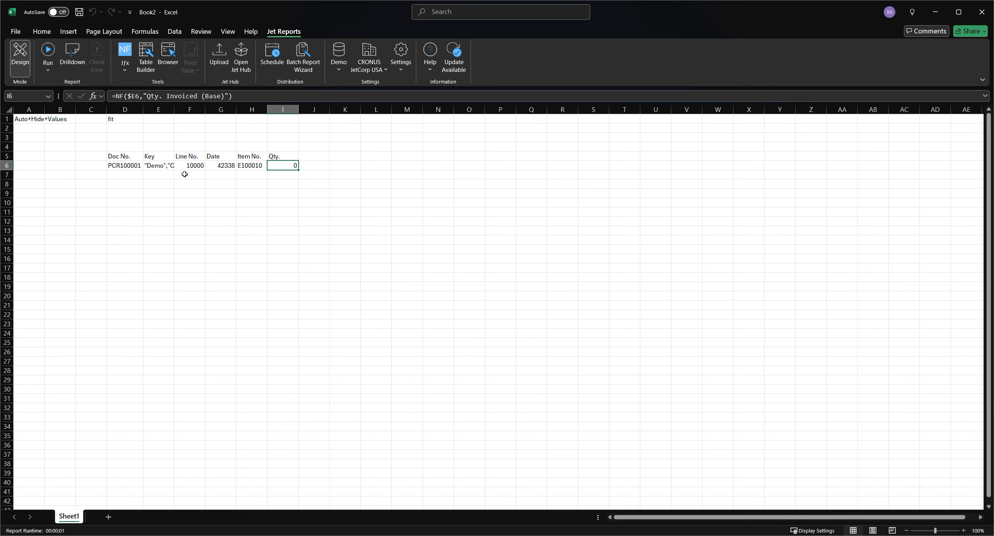
Step: Format the order date in G6 as Short Date
left_click(230, 166)
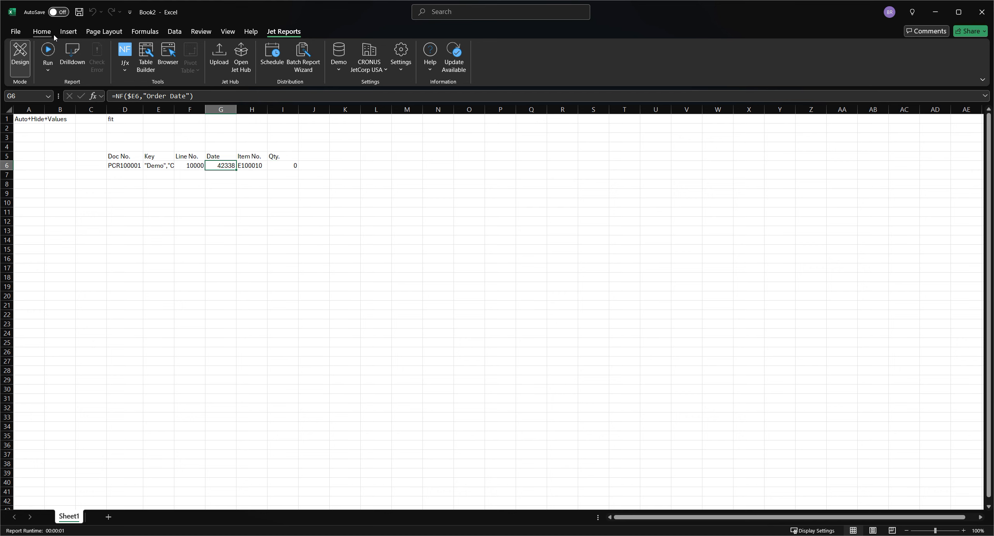
left_click(41, 31)
left_click(416, 50)
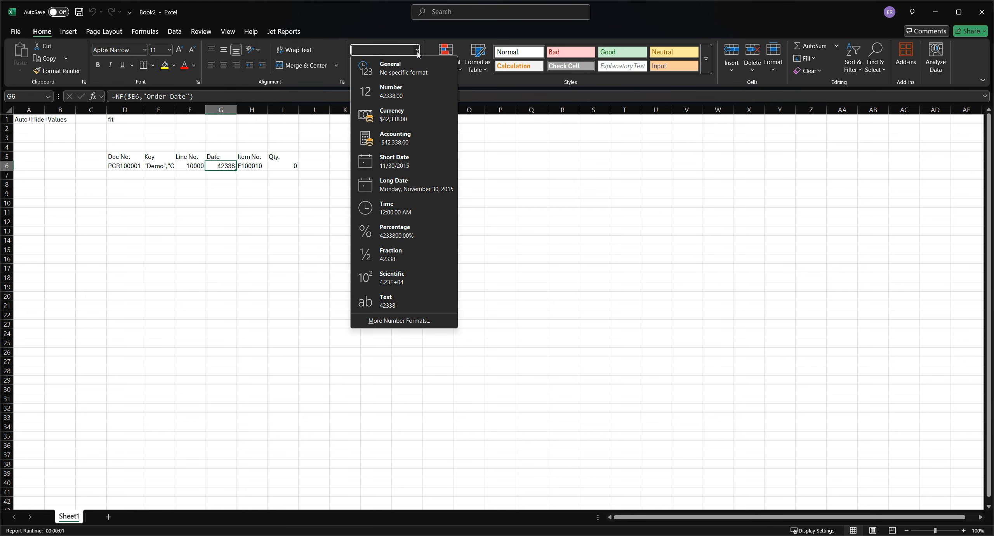
left_click(388, 161)
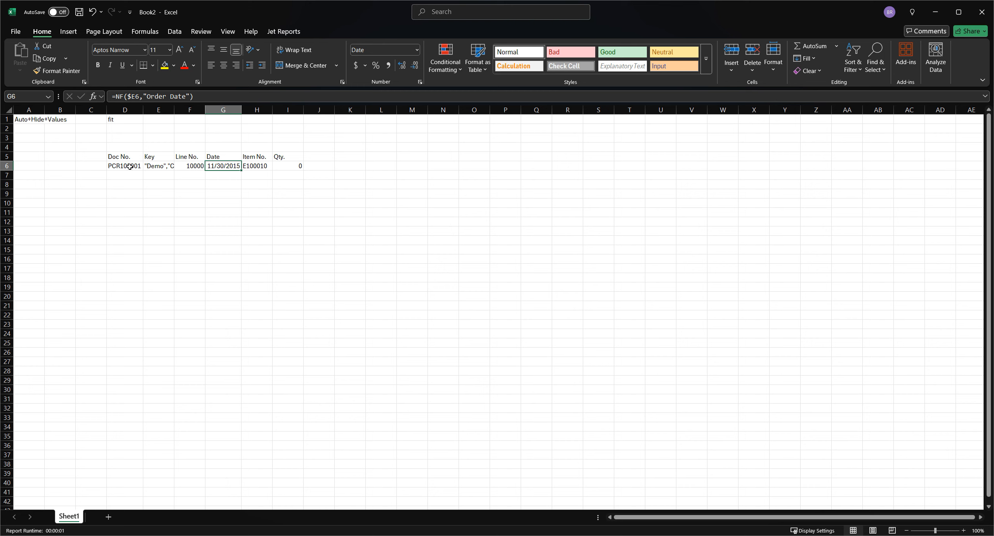
Step: Review the document list function in D6, the record key function in E6 and the NF function in F6
left_click_drag(124, 166, 133, 343)
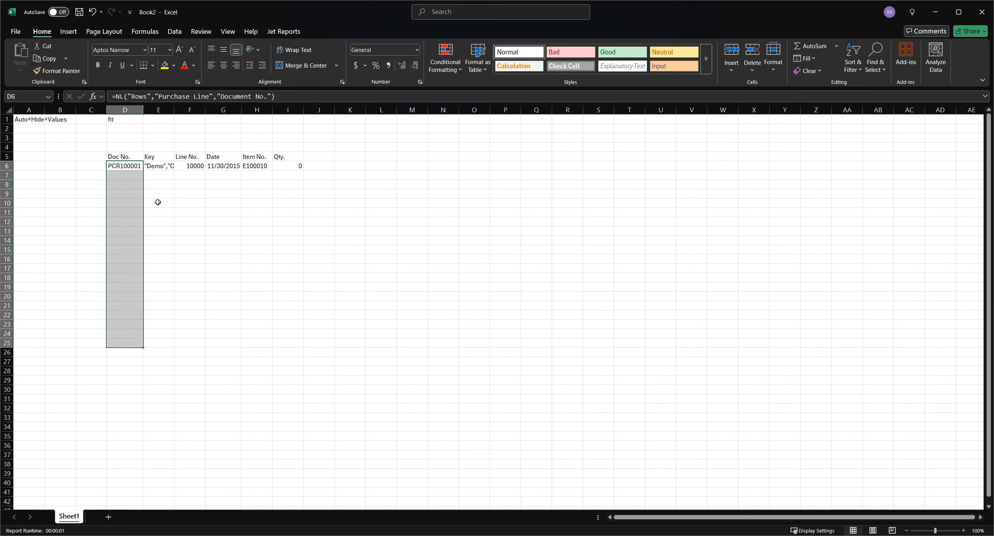
left_click(275, 33)
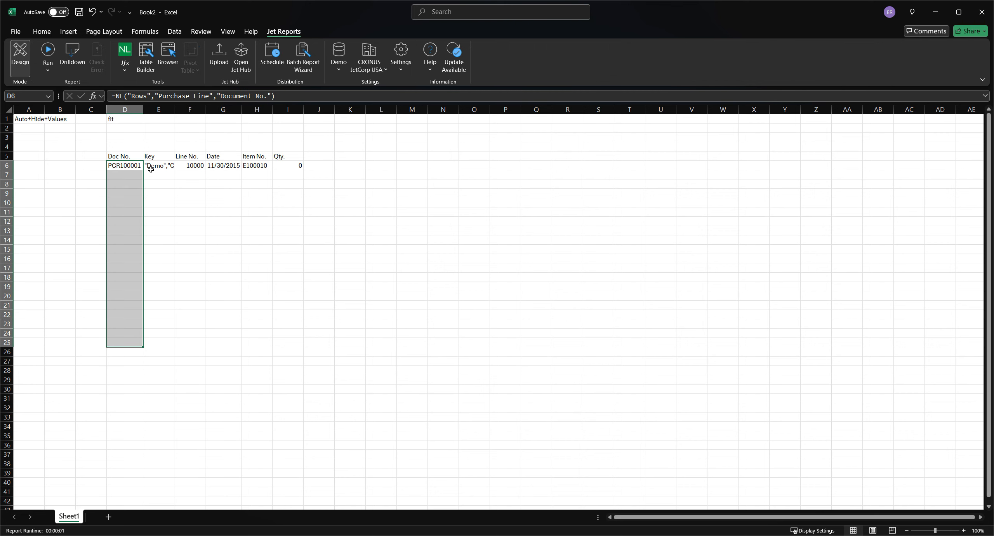
left_click(158, 167)
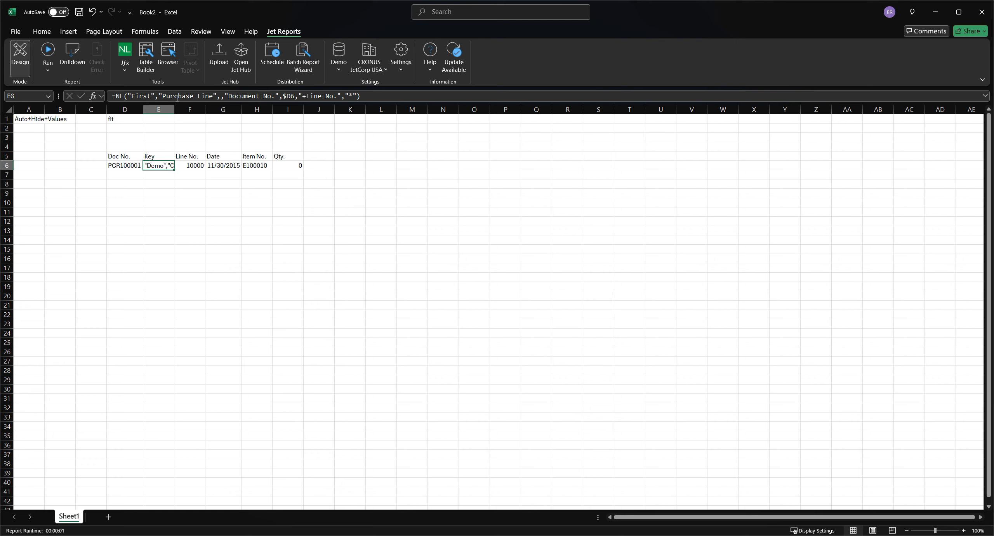
left_click(190, 168)
Step: Run the report, examine the returned fields and the Doc No. and Key columns, and return to design mode
left_click(47, 56)
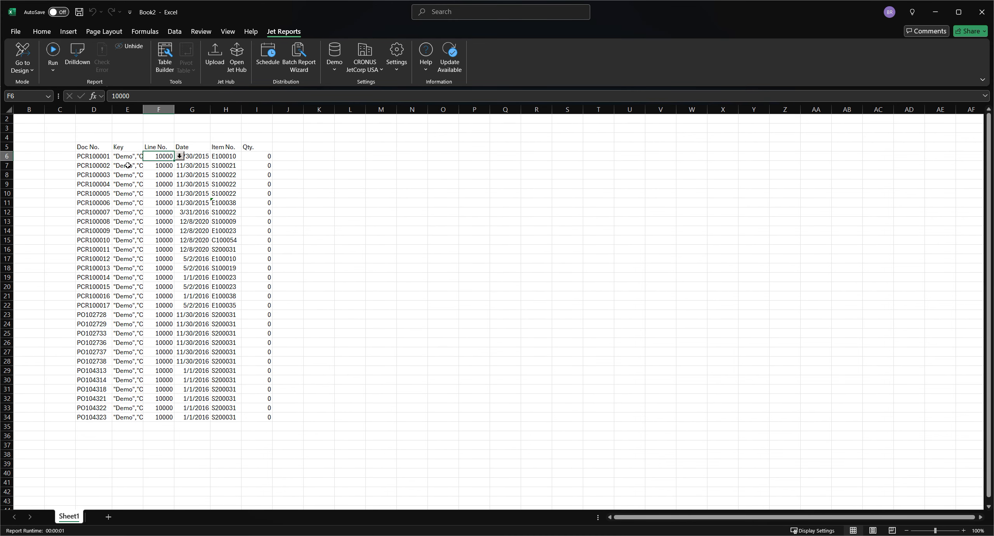
key("Right")
key("Right")
key("Right")
key("Right")
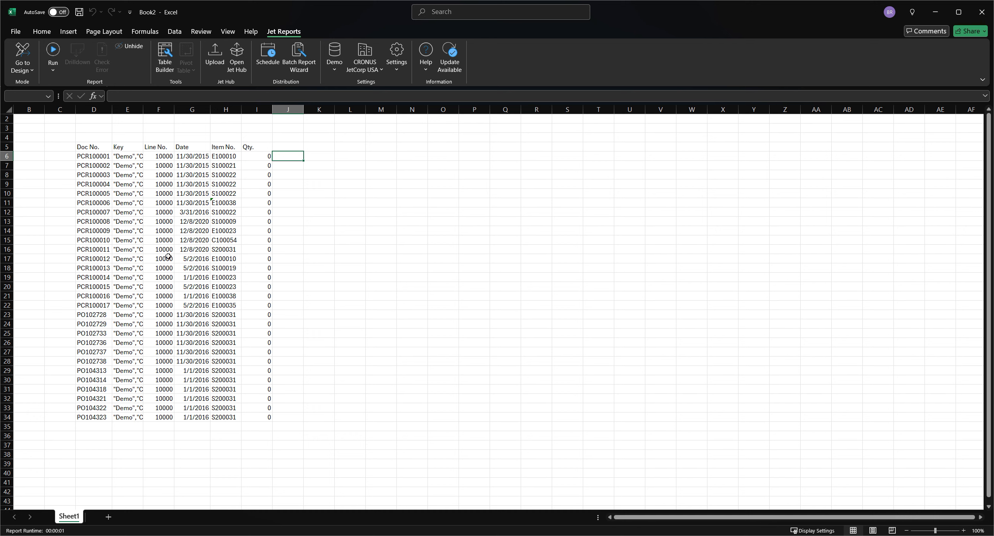
left_click(130, 109)
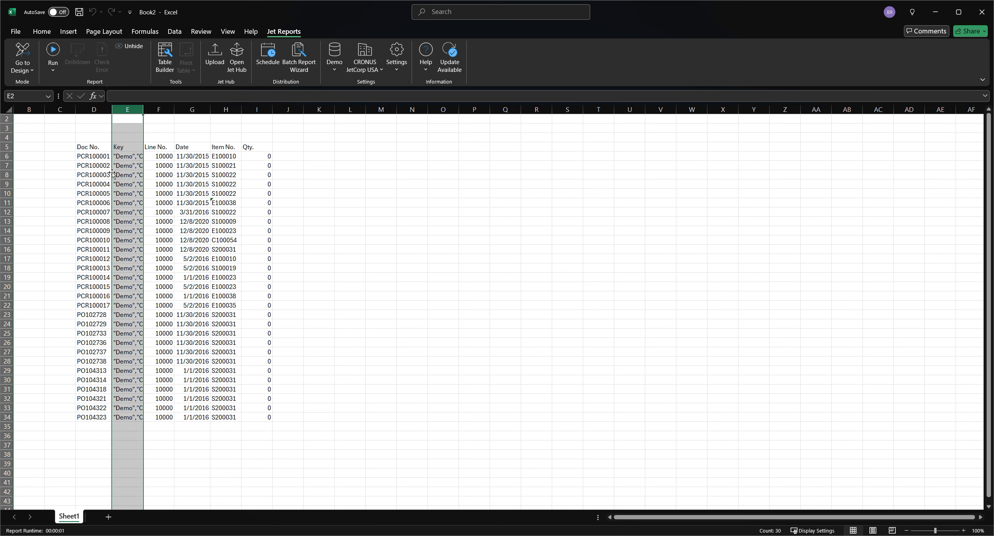
left_click(95, 109)
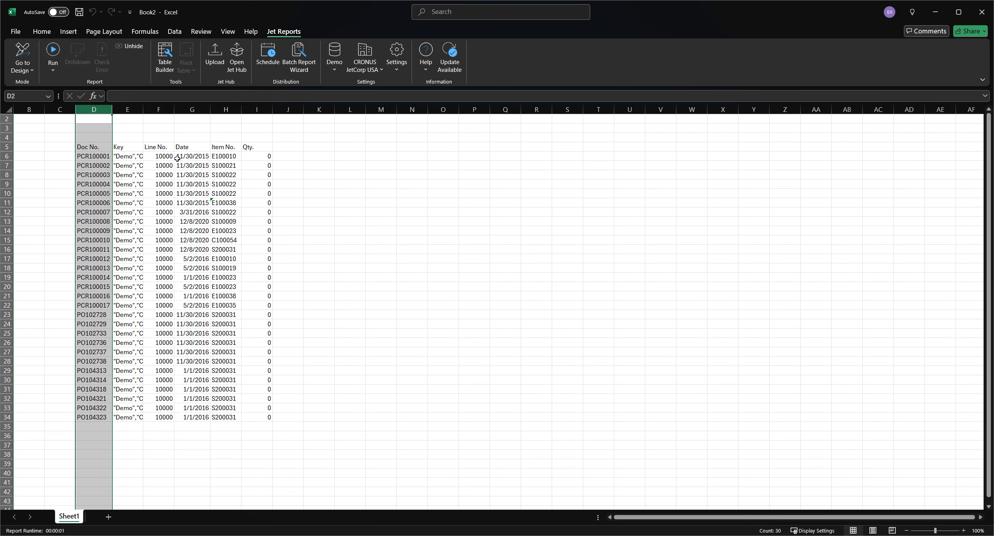
left_click(22, 56)
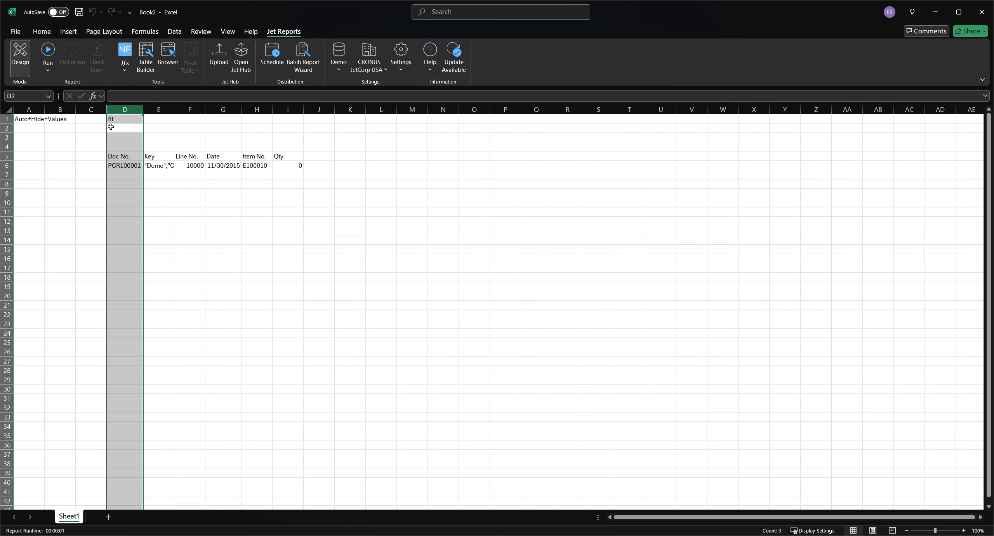
Step: Mark the Doc No. and Key columns as hidden by entering hide in D1 and E1
left_click(118, 119)
type("hide")
key("Tab")
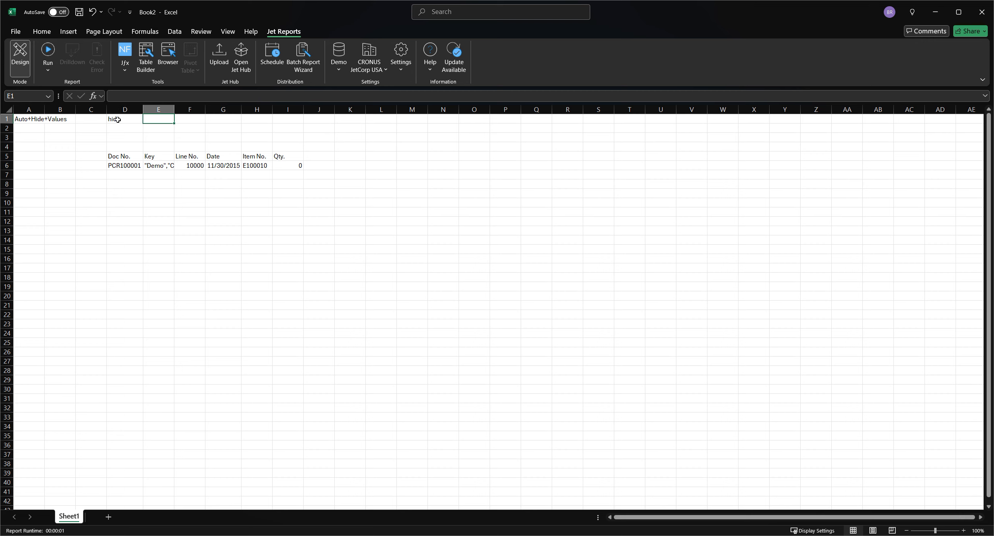
type("hide")
key("Tab")
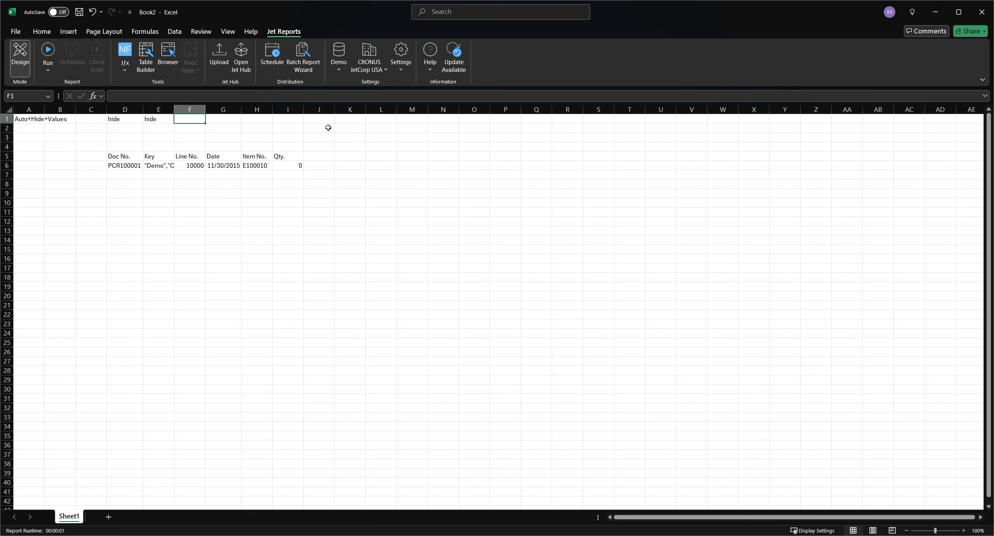
Step: Add a Doc No. heading in J5 and reference the document number in J6 with =D6
left_click(318, 155)
type("Do")
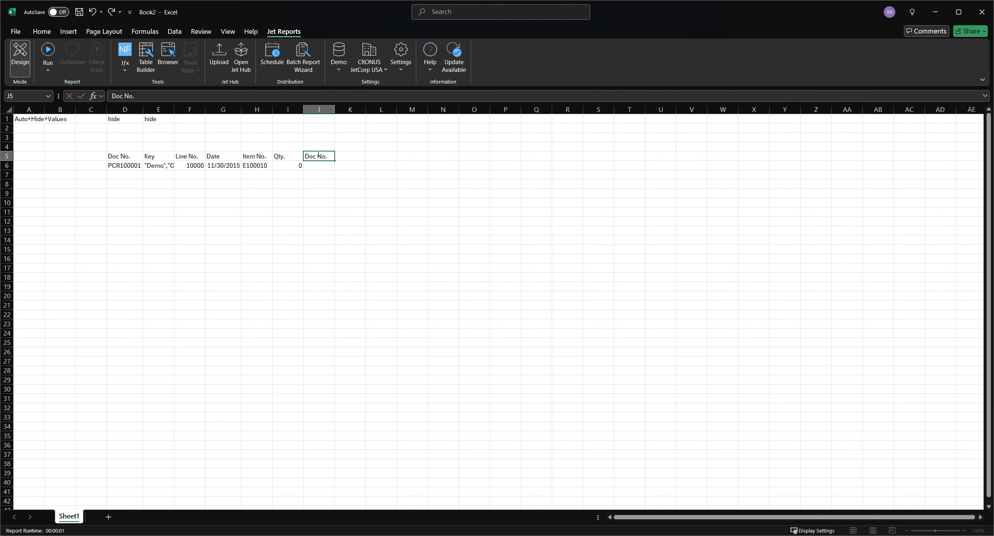
type("c No.")
key("Return")
type("=")
key("Left")
key("Left")
key("Left")
key("Left")
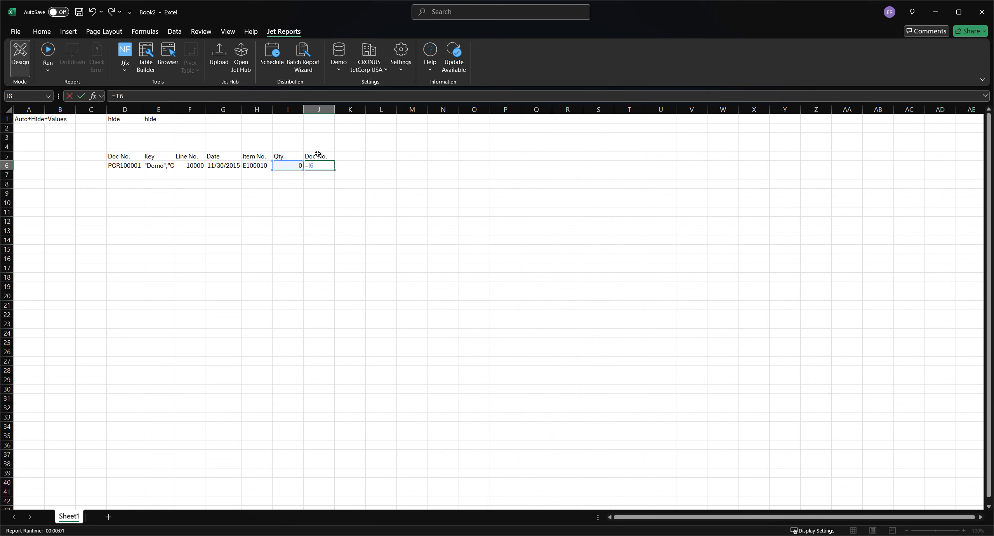
key("Left")
key("Left")
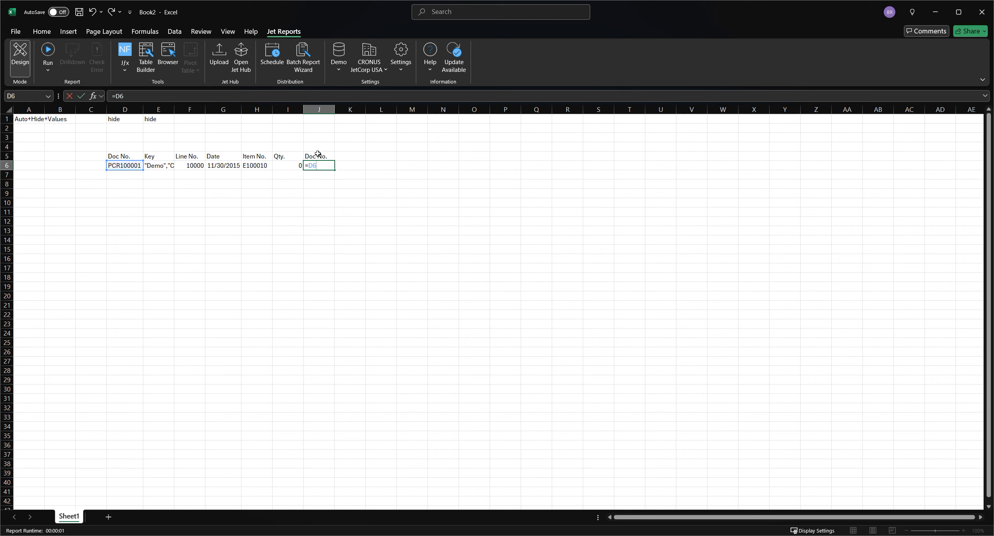
key("Return")
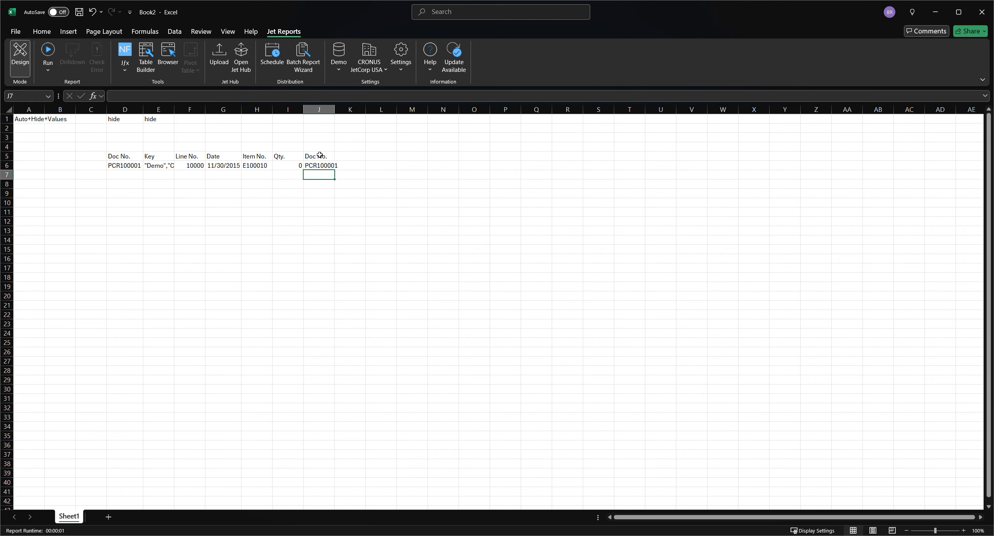
Step: Enter fit in F1 and copy it across through J1 to auto-fit the visible columns
left_click(195, 117)
type("f")
key("ctrl+Return")
left_click_drag(206, 125, 328, 127)
Step: Run the report with the hide and fit column settings applied
left_click(190, 108)
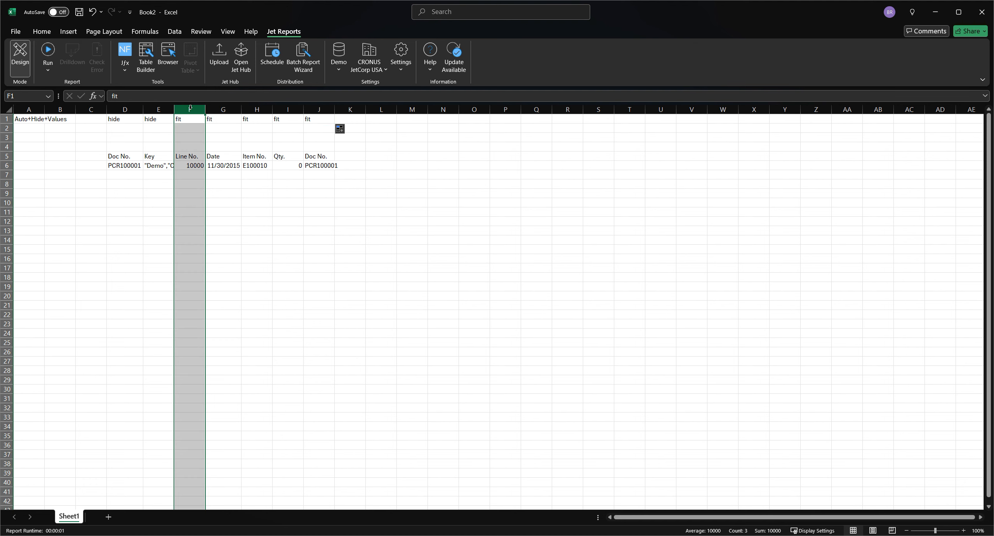
left_click(335, 288)
left_click(51, 53)
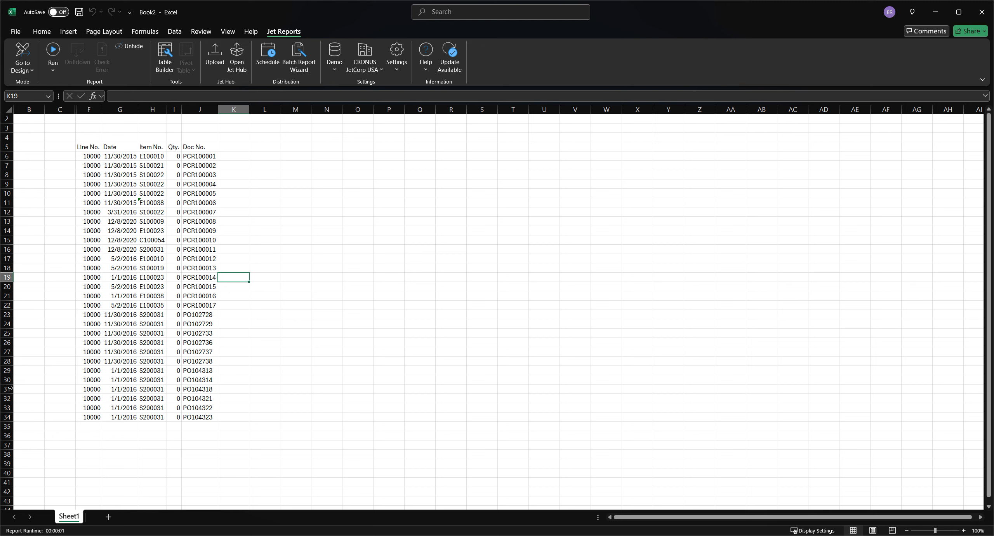
left_click(11, 535)
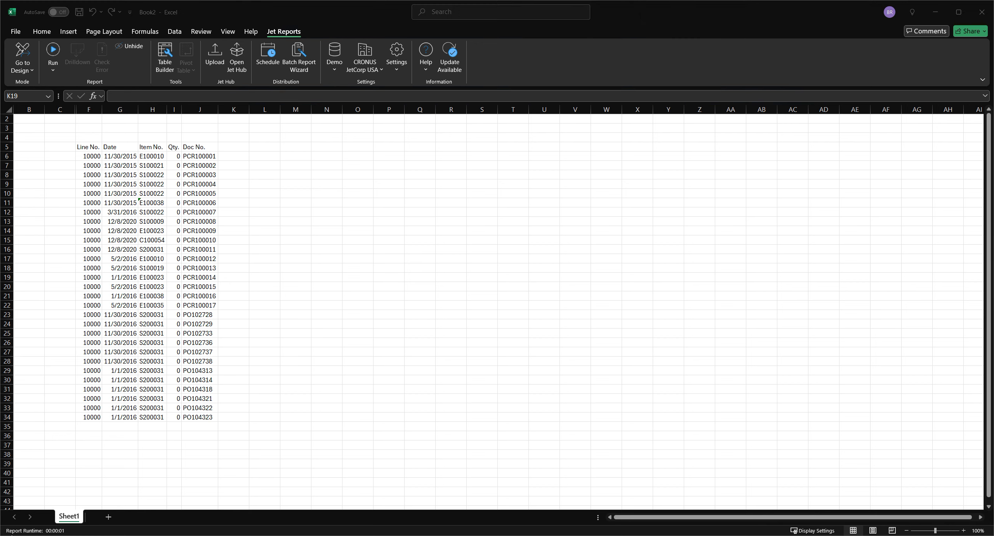